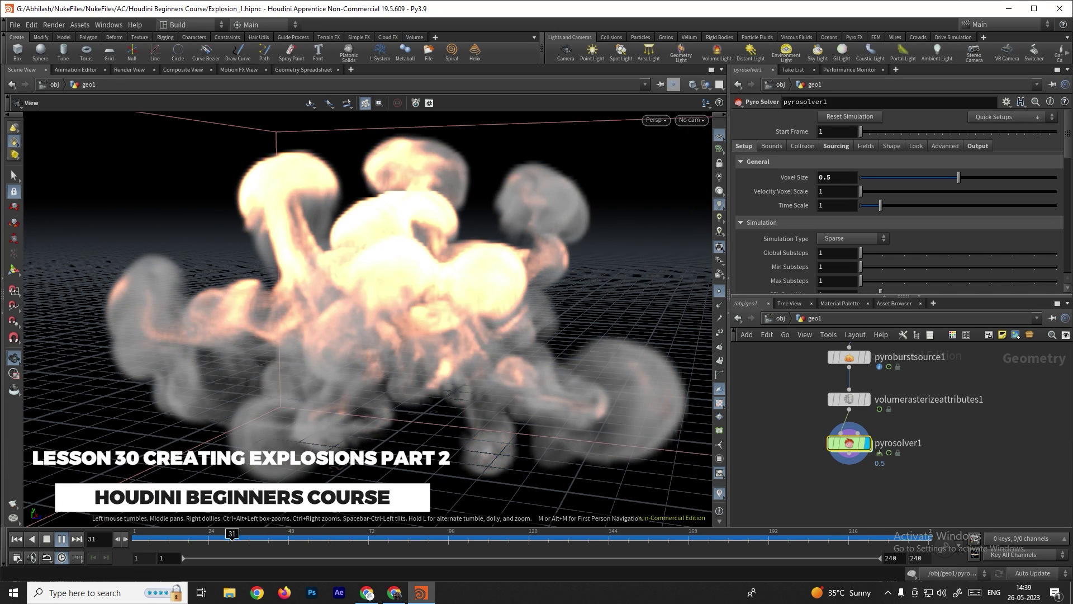
Play back the explosion simulation, stop it at frame 25 and examine the lower part of the explosion against the ground grid
scroll(366, 317, "up", 3)
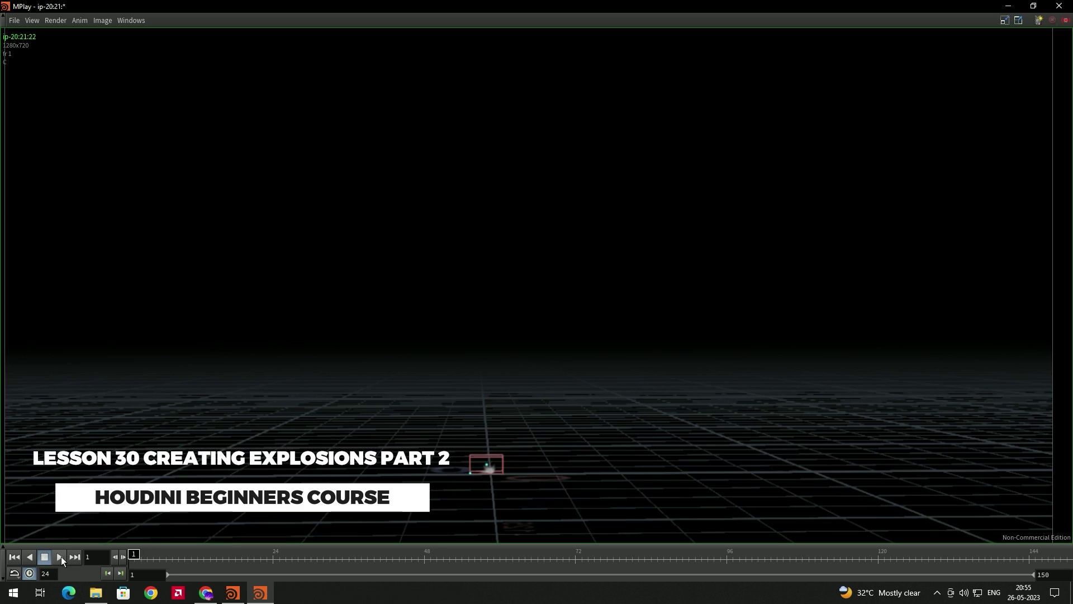
left_click(62, 556)
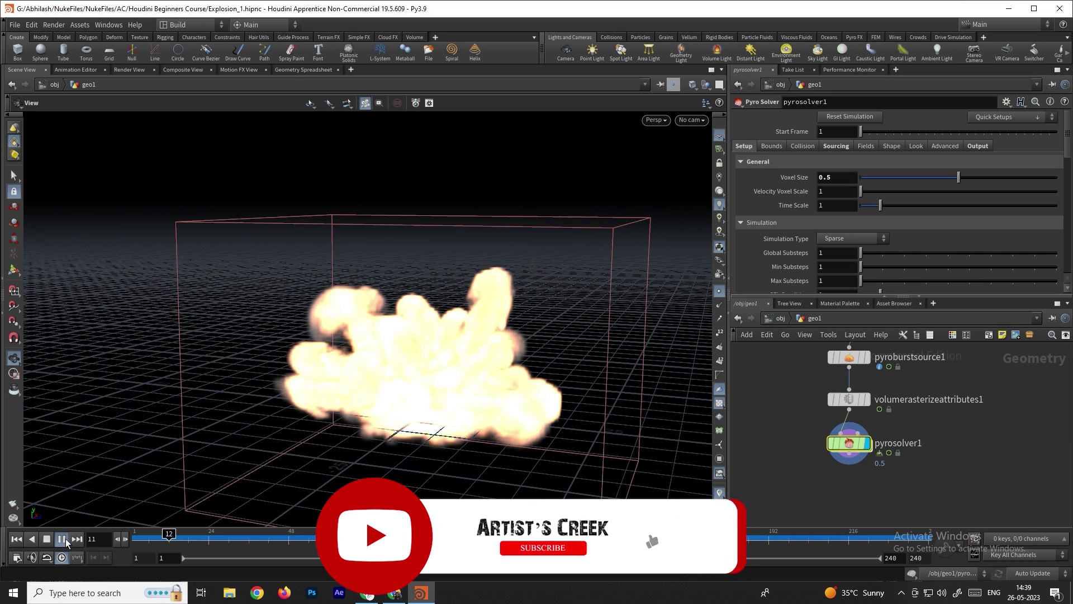
left_click(47, 538)
left_click_drag(379, 426, 469, 258)
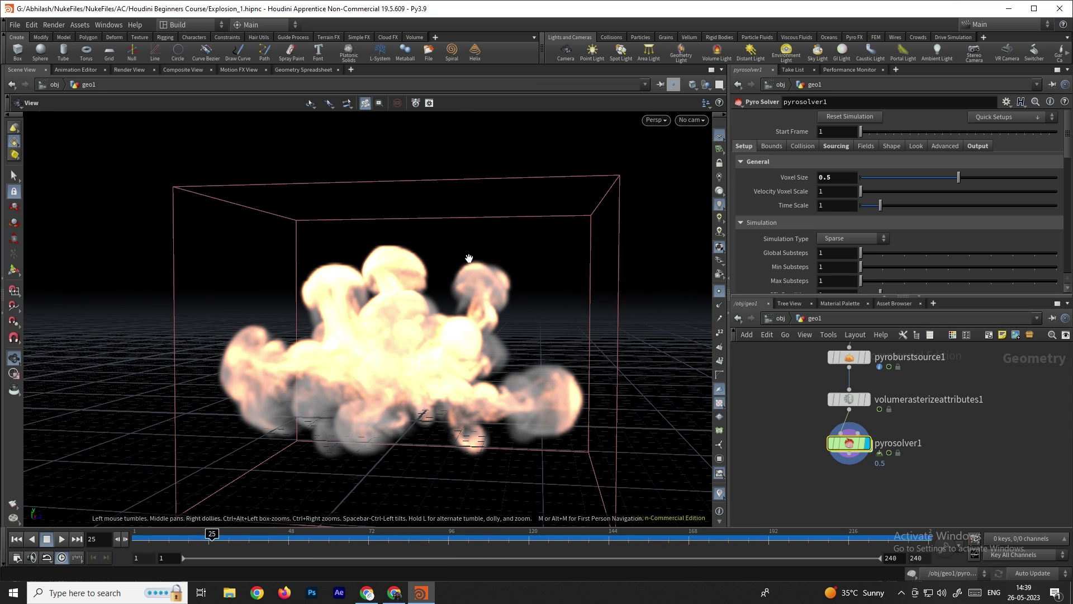
left_click_drag(474, 399, 374, 433)
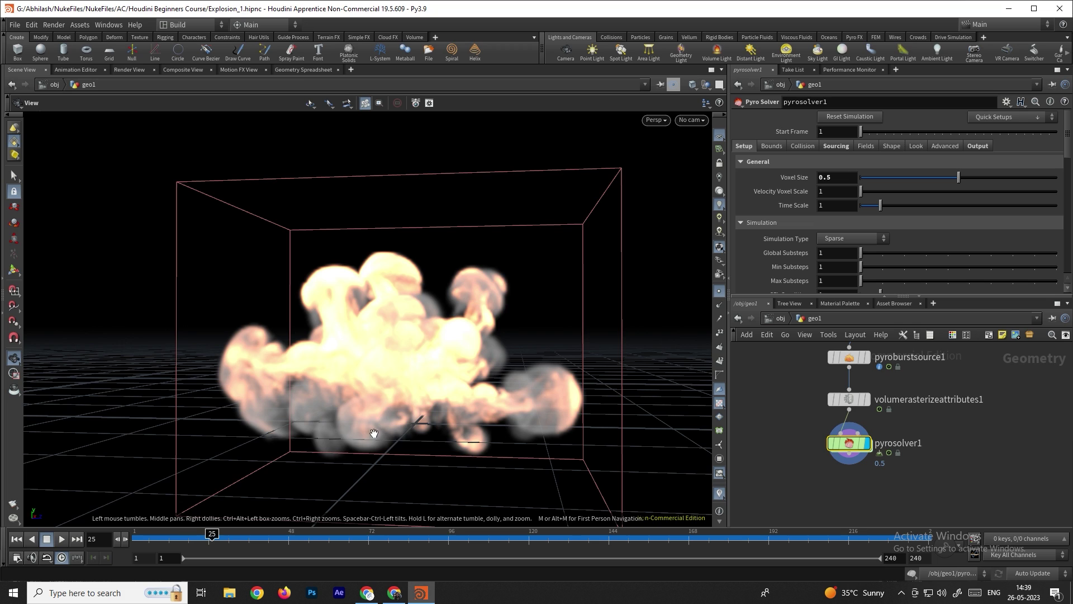
left_click_drag(449, 396, 447, 409)
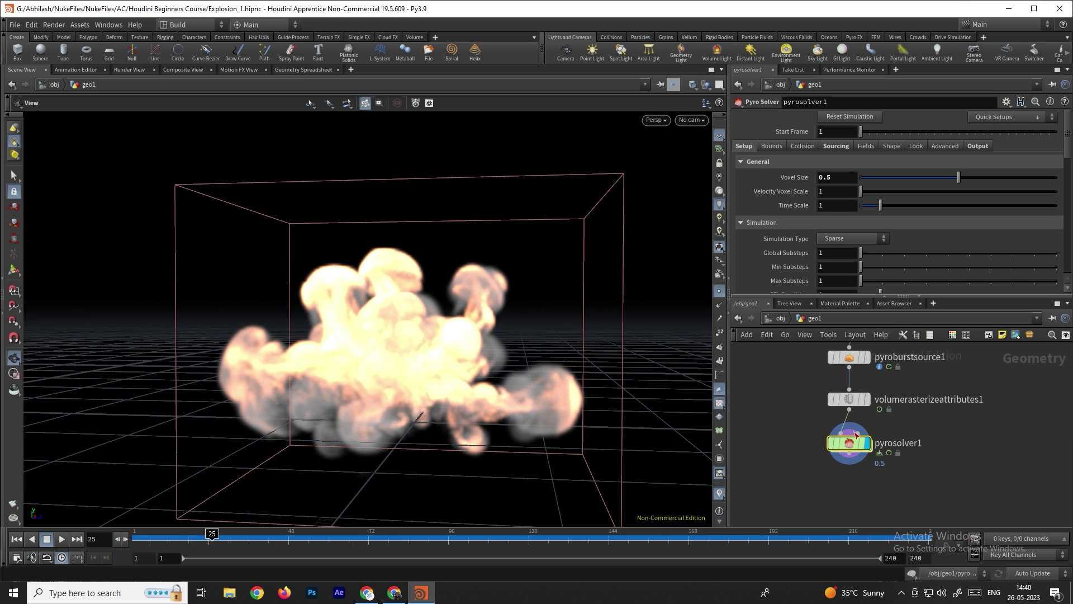
Set the pyro solver's Y boundary condition to Closed Below
left_click(778, 146)
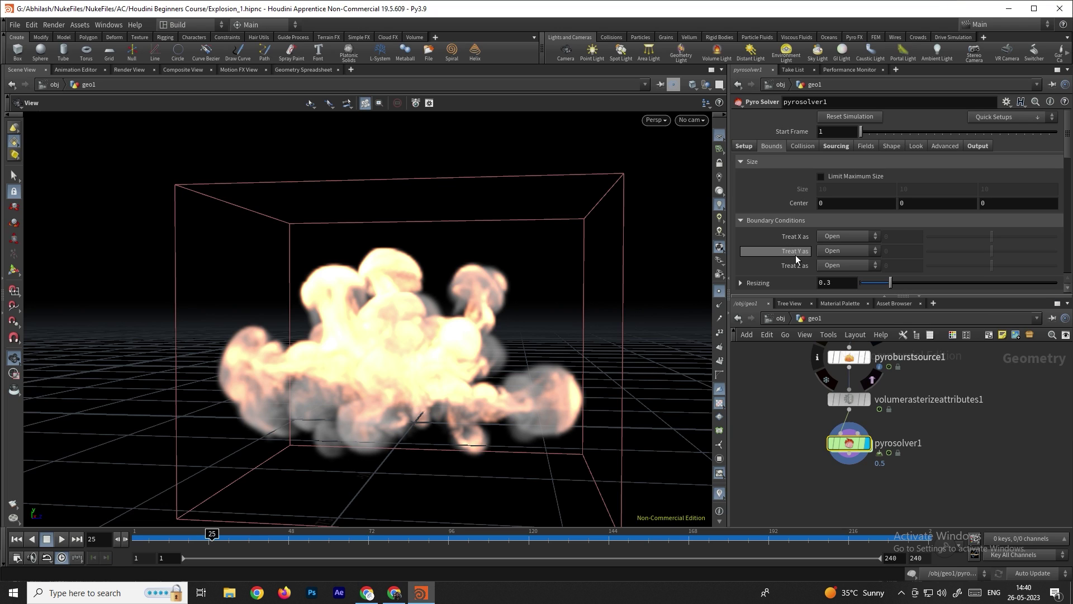
left_click(843, 252)
left_click(848, 272)
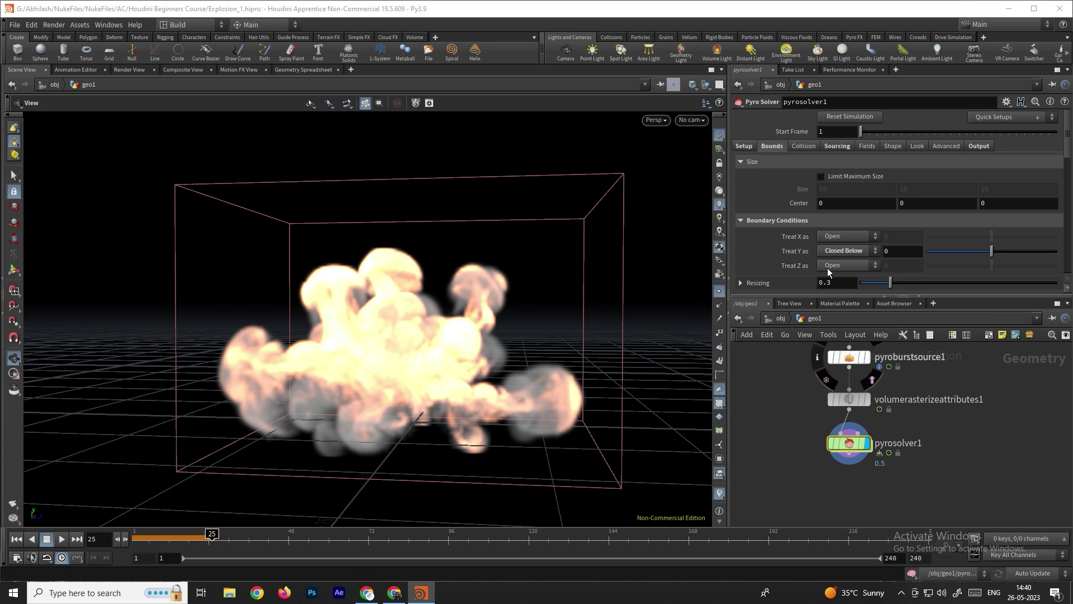
Replay the simulation from the first frame and examine how the explosion and its smoke behave at ground level
left_click(16, 538)
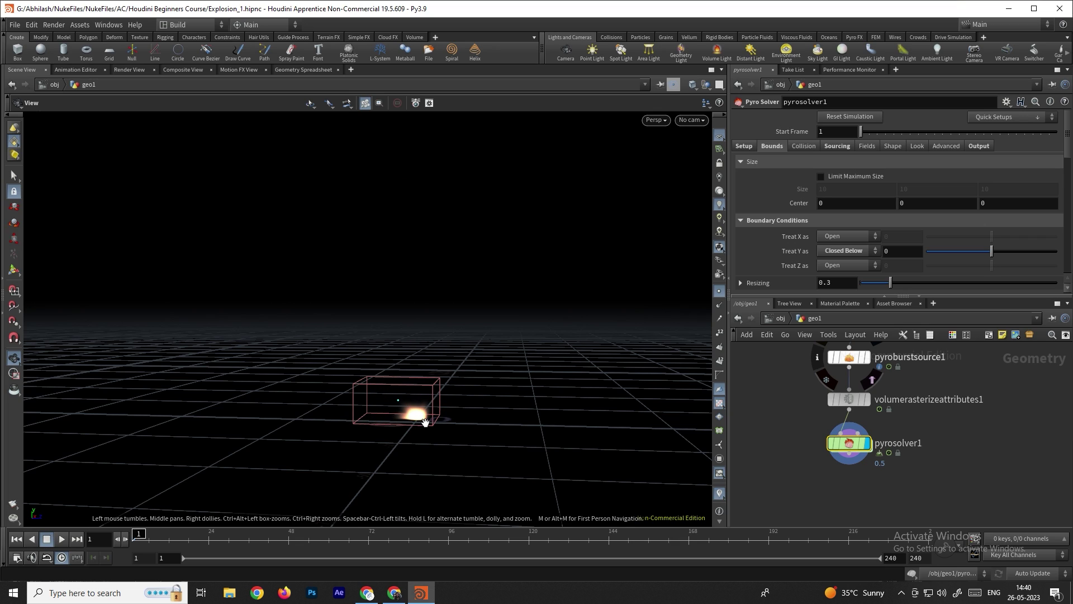
left_click(61, 539)
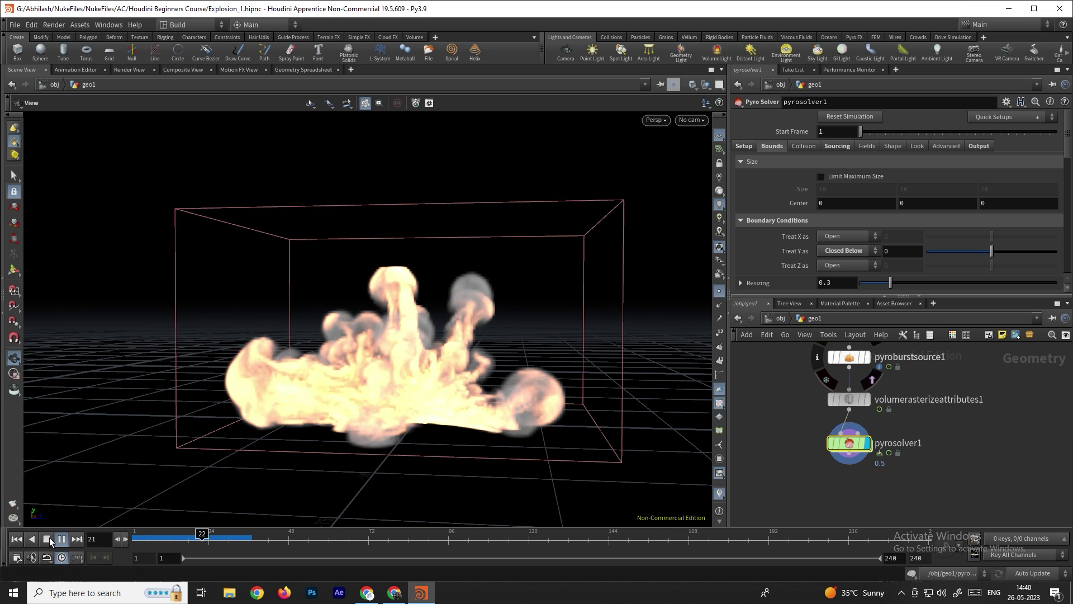
left_click(47, 539)
left_click_drag(371, 455, 395, 468)
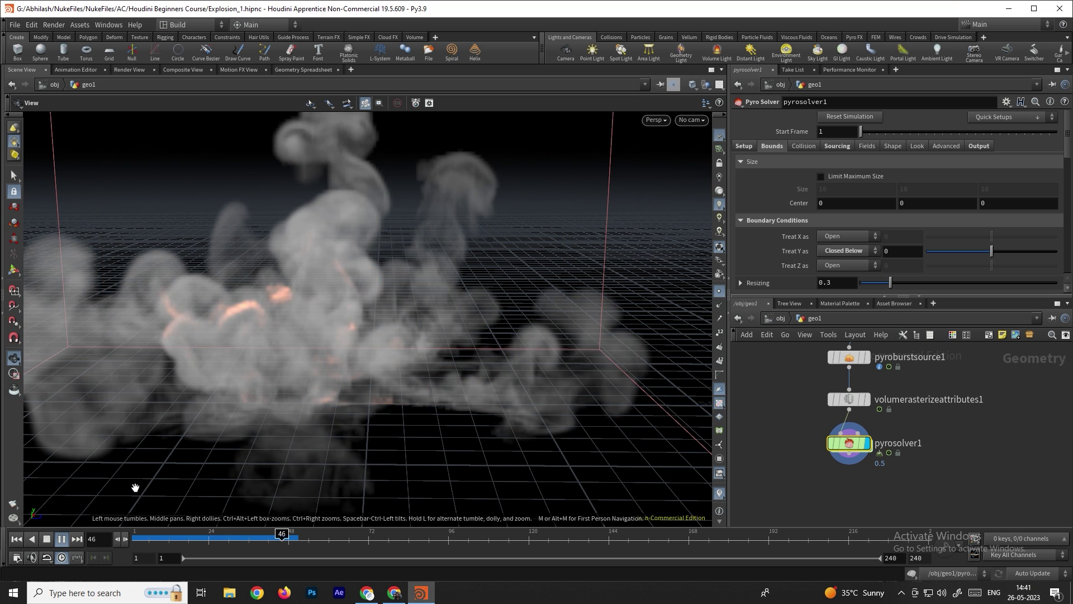
left_click(62, 539)
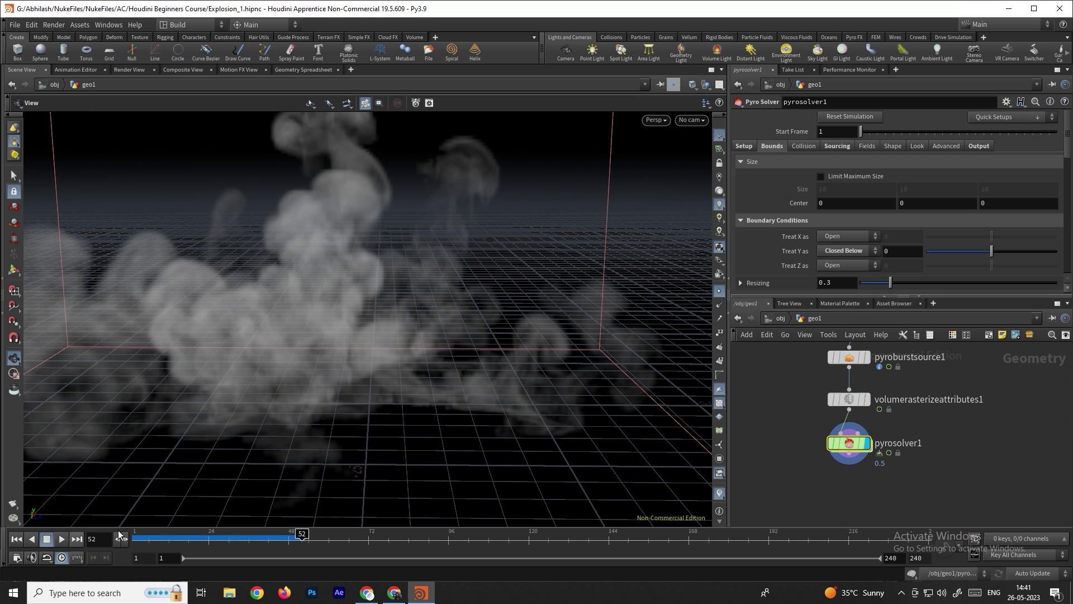
Set the pyro solver's density dissipation to 0.001
mouse_move(852, 445)
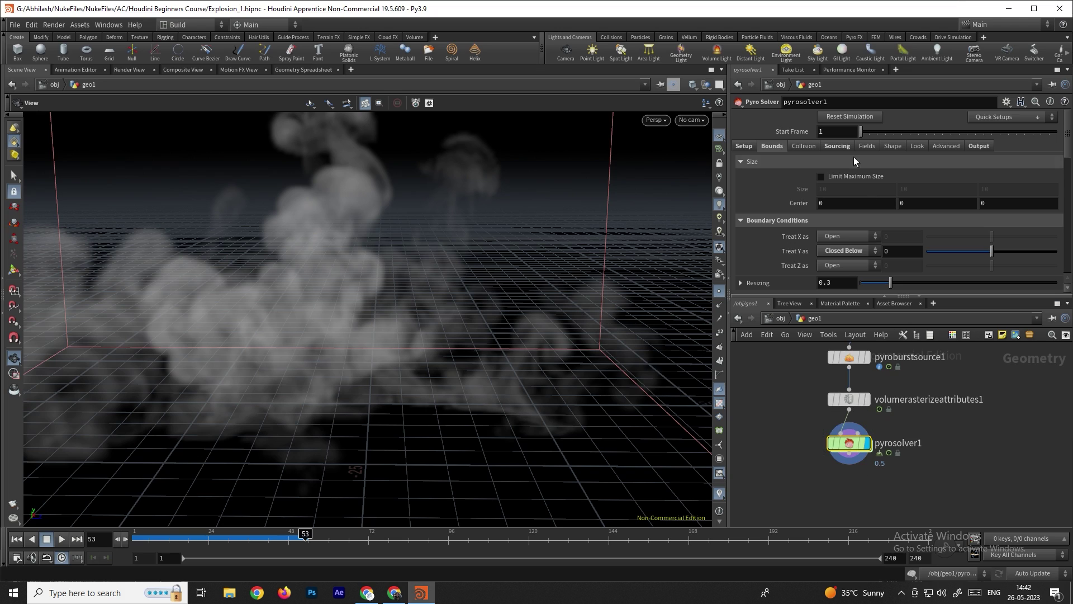
left_click(867, 148)
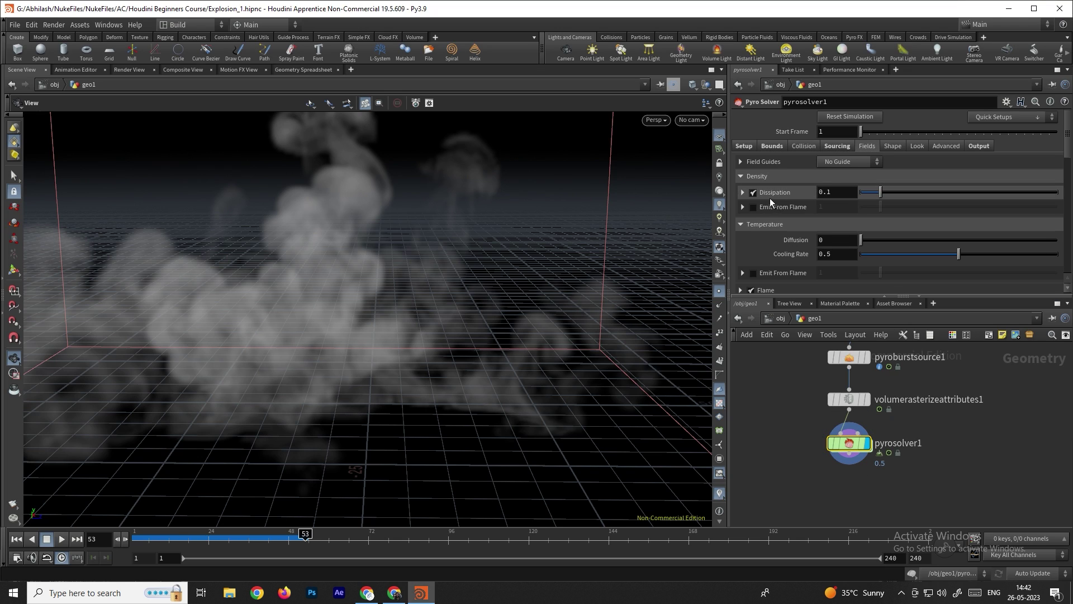
left_click(844, 193)
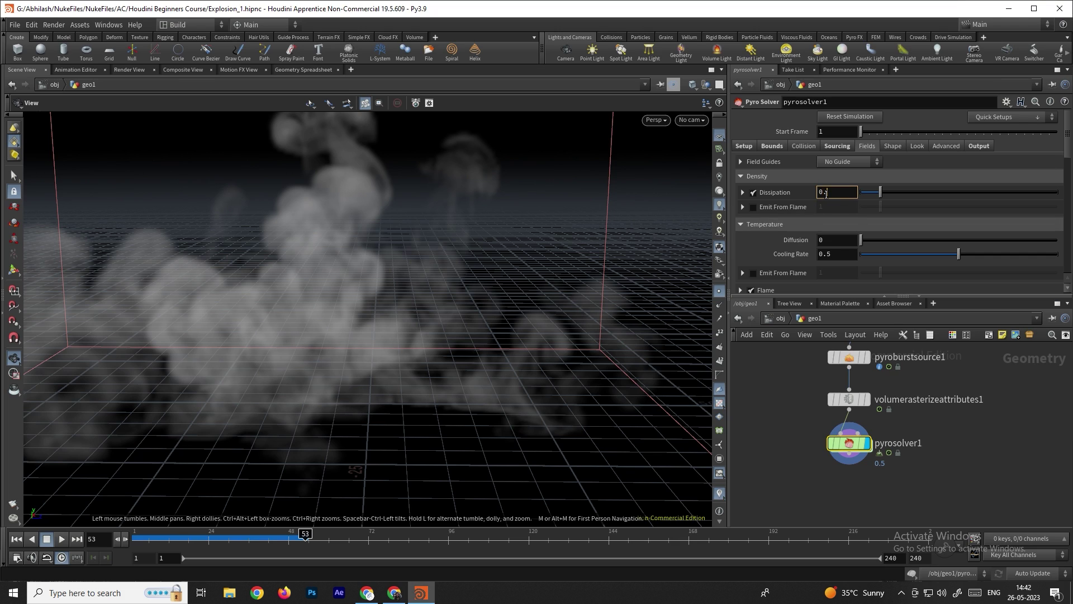
type("0.001")
key("Return")
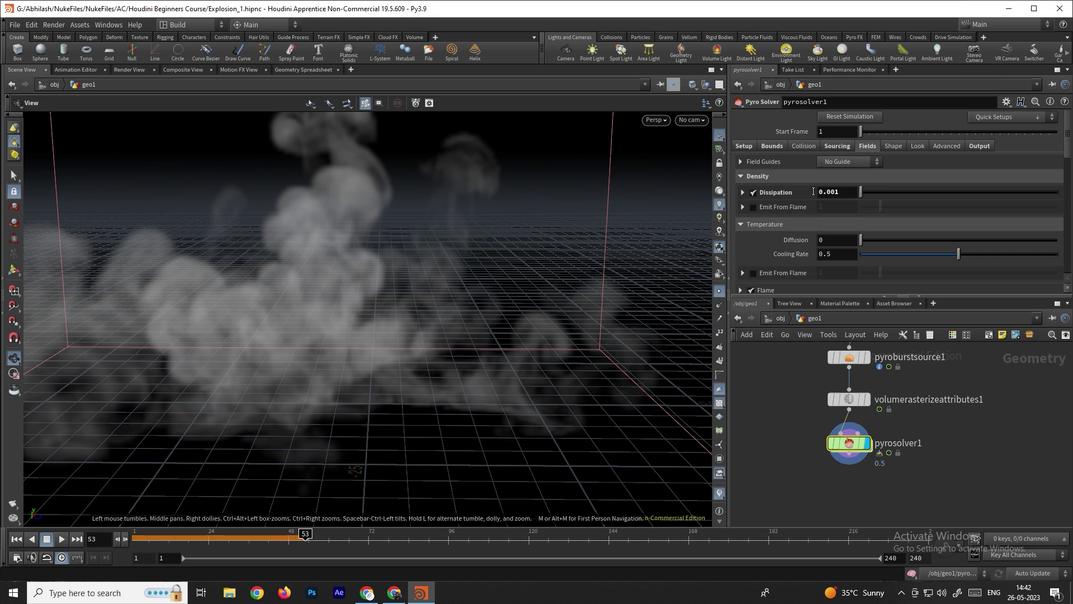
Replay the simulation from the first frame and examine the density of the lingering smoke
left_click(16, 539)
left_click(62, 539)
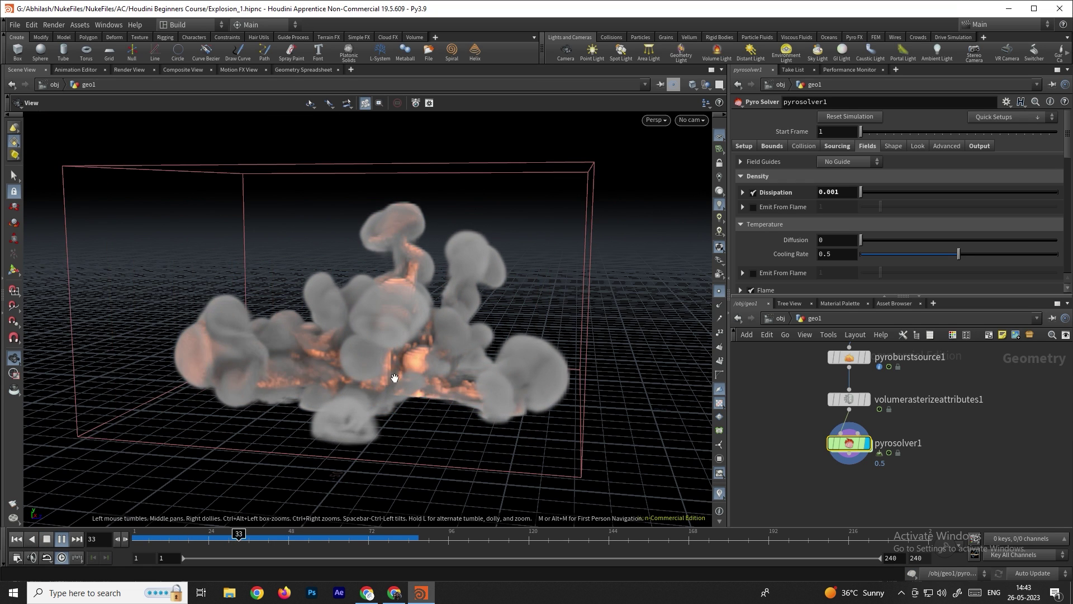
scroll(384, 358, "up", 3)
scroll(388, 361, "up", 3)
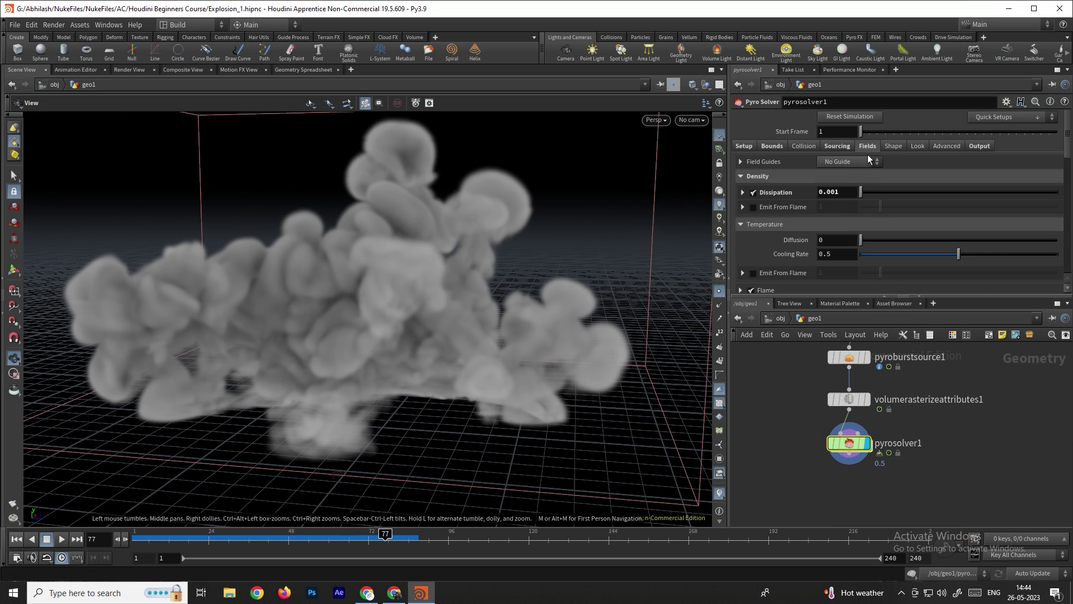
Set the source scale of the solver's divergence source to 5
left_click(836, 146)
scroll(801, 257, "down", 10)
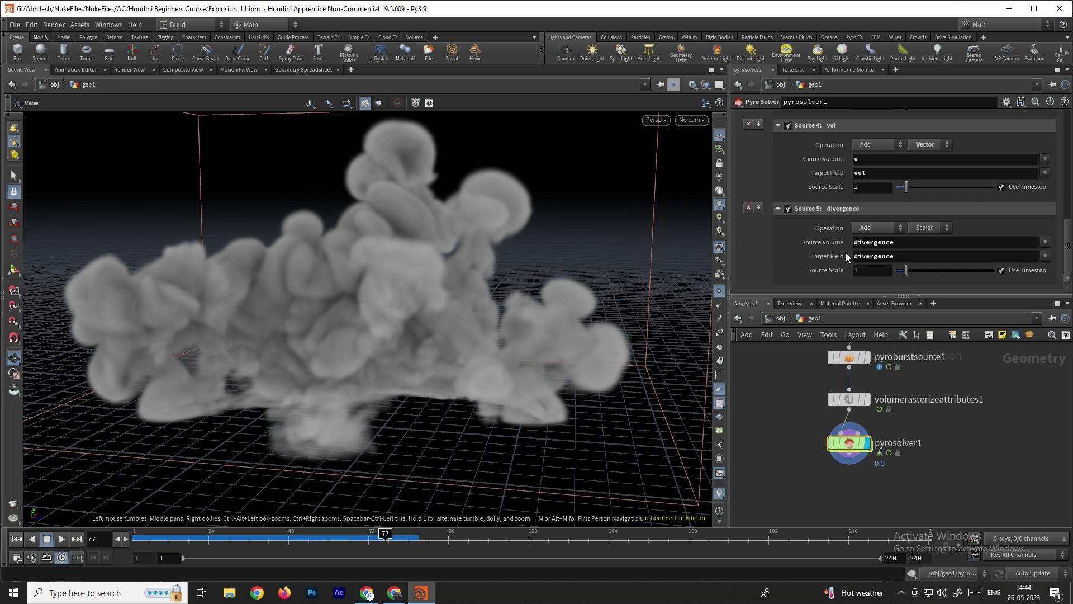
left_click_drag(837, 270, 780, 270)
key("Return")
Simulate from the first frame to check the effect of the divergence scale, stopping at frame 38
left_click(20, 540)
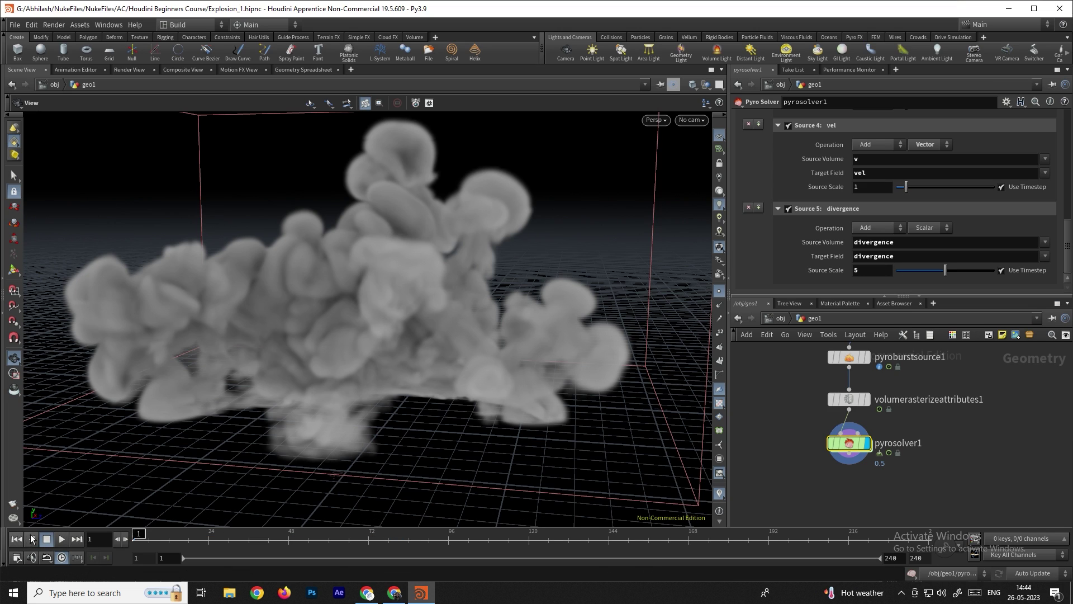
left_click(63, 537)
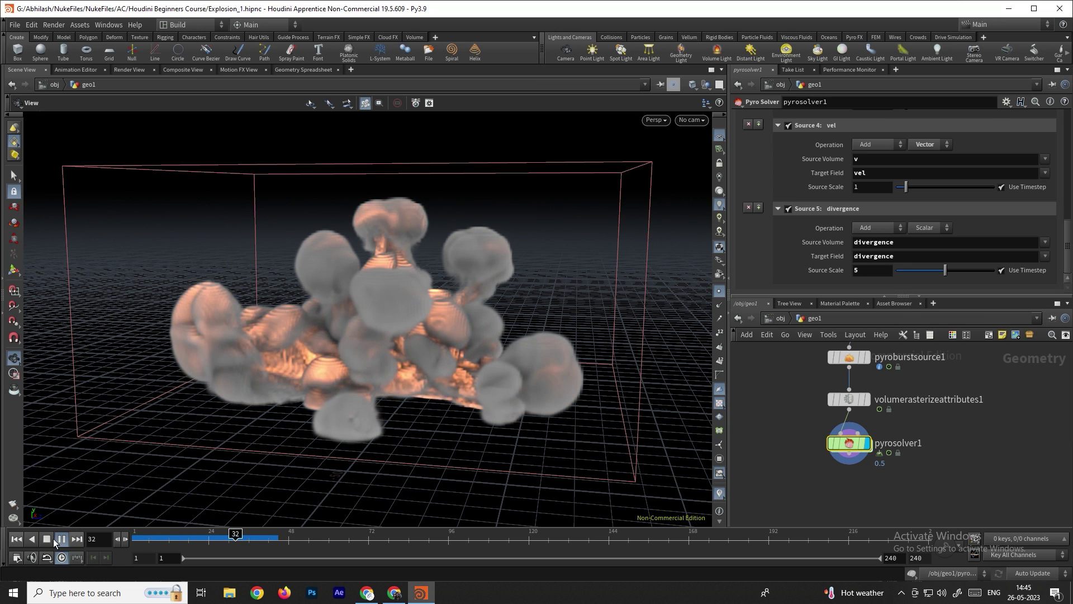
left_click(48, 539)
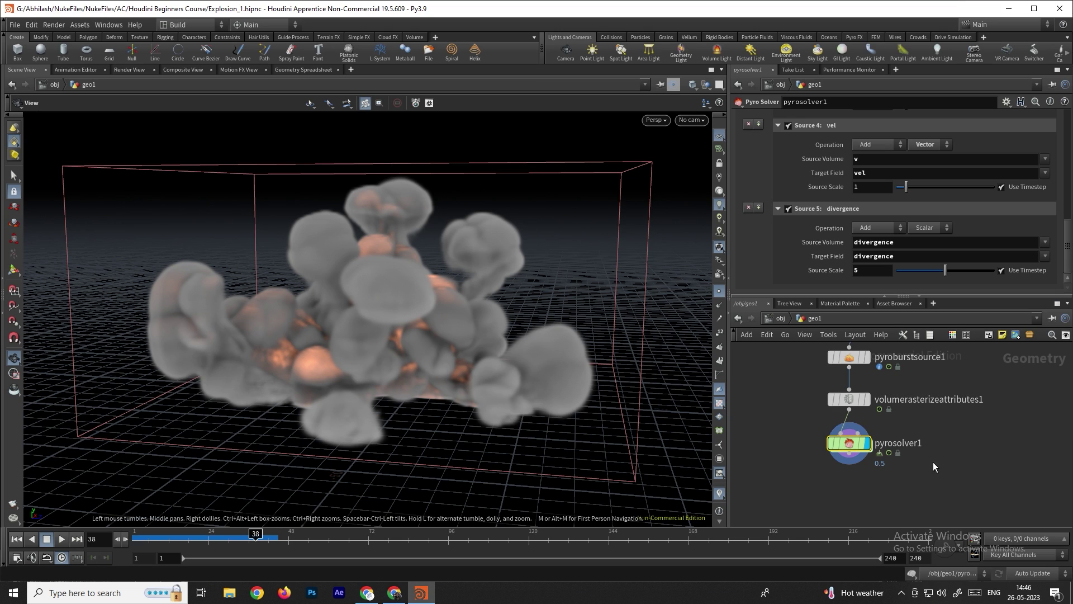
Enable Flame Expansion in the solver's shape settings and set the minimum of its flame range to 0.1
scroll(817, 207, "up", 5)
scroll(842, 169, "up", 3)
left_click(893, 145)
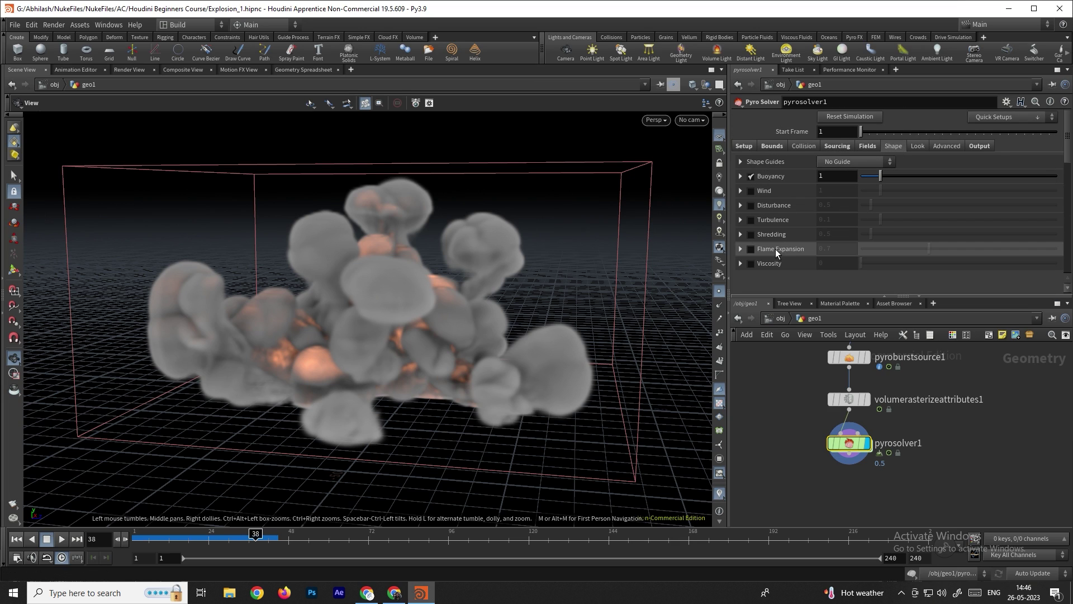
left_click(740, 249)
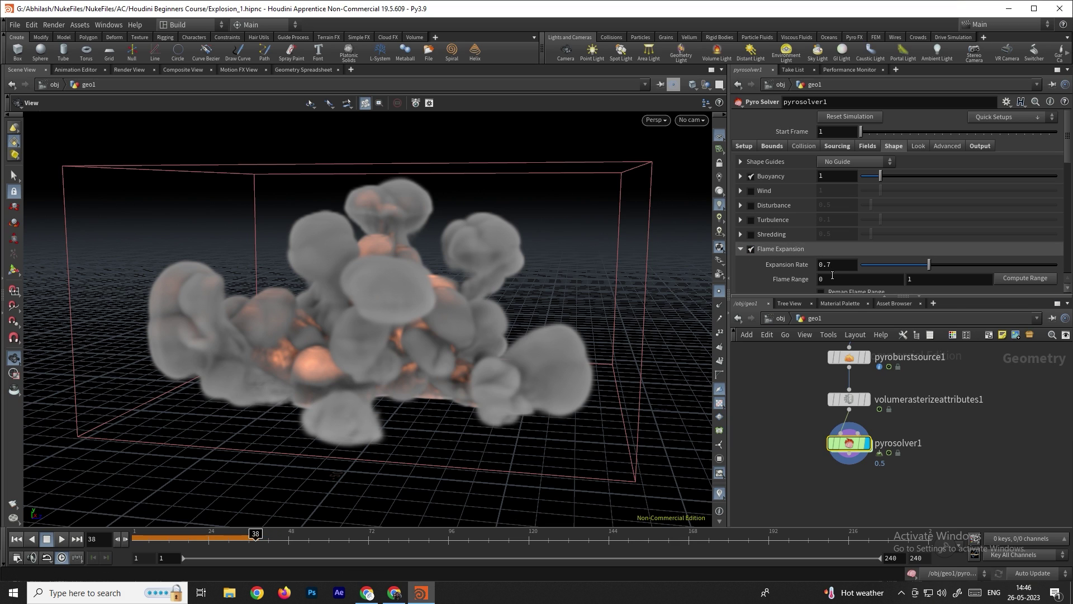
type("0.1")
key("Return")
Replay the simulation from the first frame and examine how flame expansion shapes the explosion, stopping at frame 43
left_click(16, 539)
left_click(62, 538)
scroll(395, 317, "up", 5)
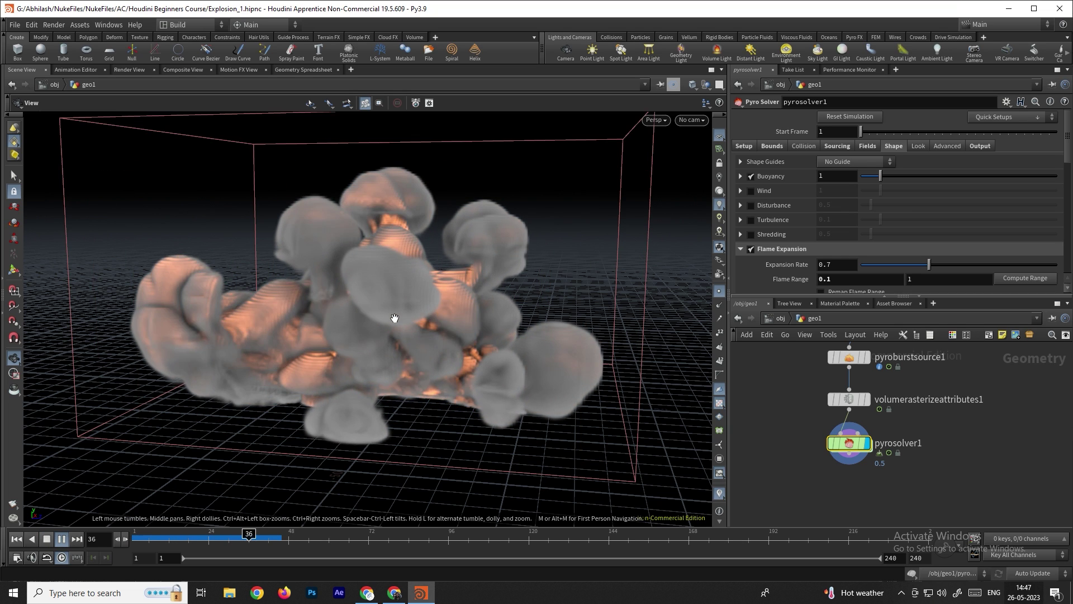
left_click(62, 539)
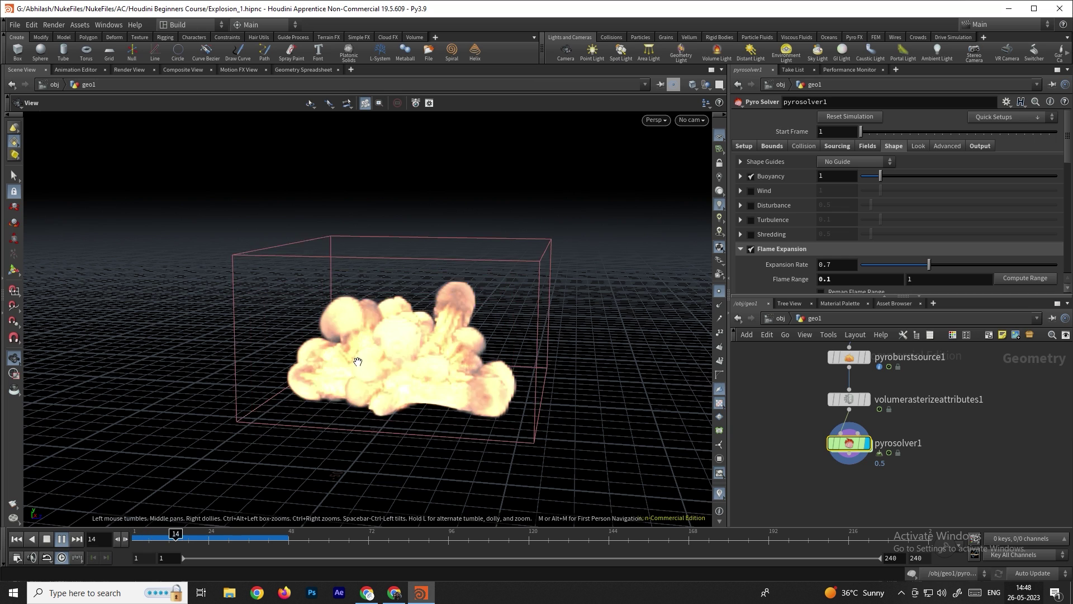
scroll(357, 361, "up", 3)
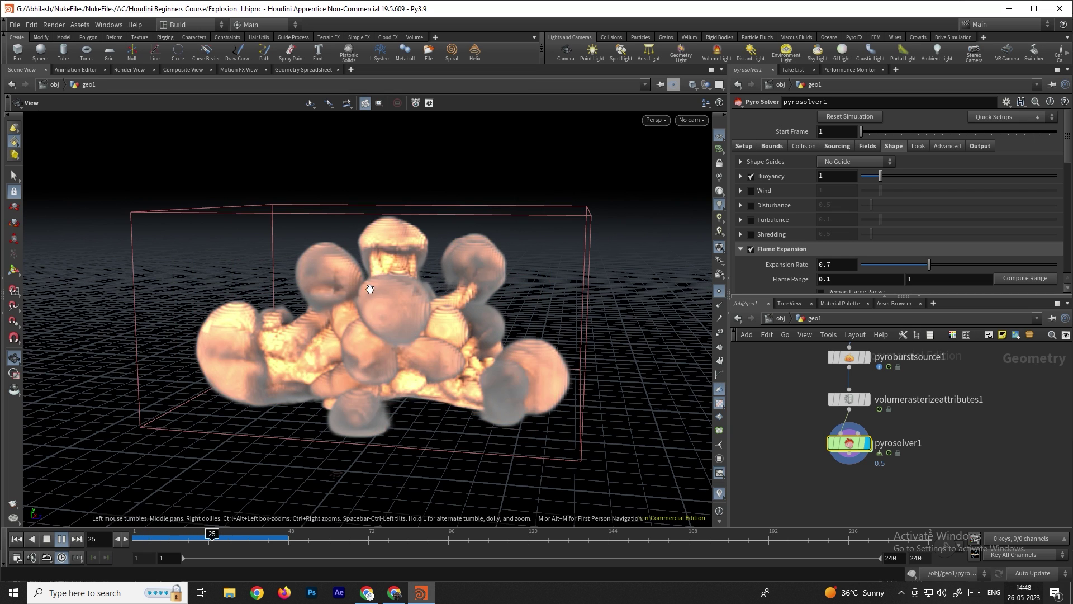
scroll(391, 176, "up", 3)
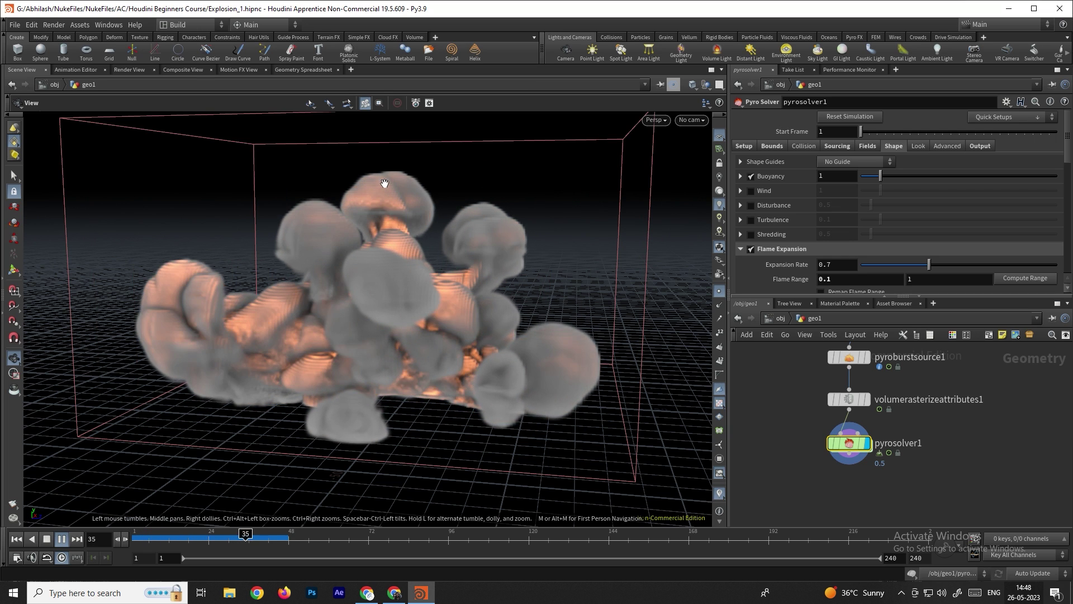
left_click(62, 538)
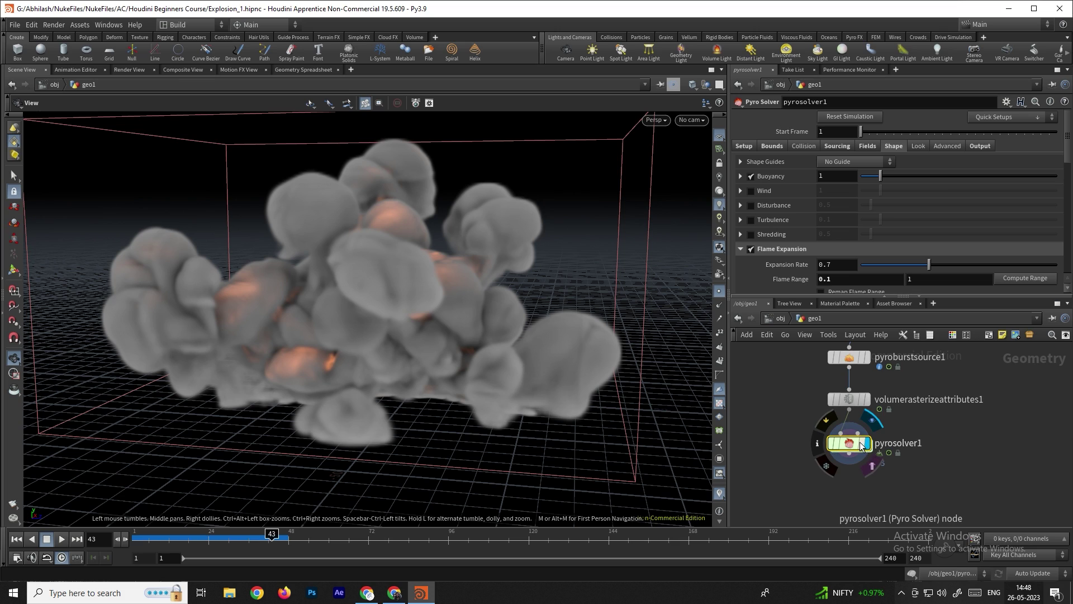
Change the temperature source's operation to Add, run the simulation from frame 1 and scrub back to frame 21
left_click(845, 146)
scroll(778, 260, "down", 5)
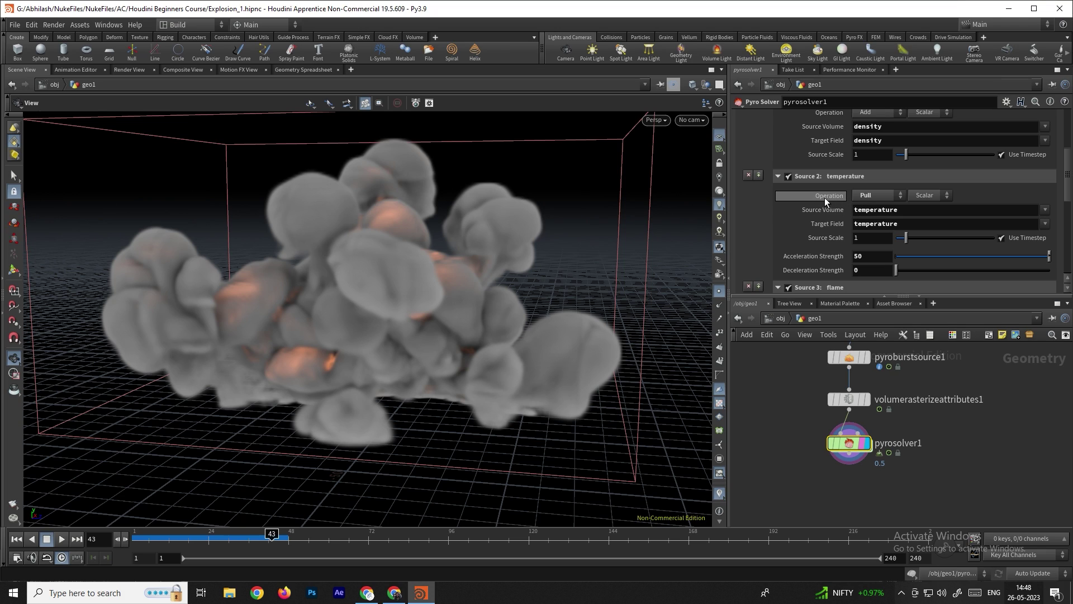
left_click(874, 197)
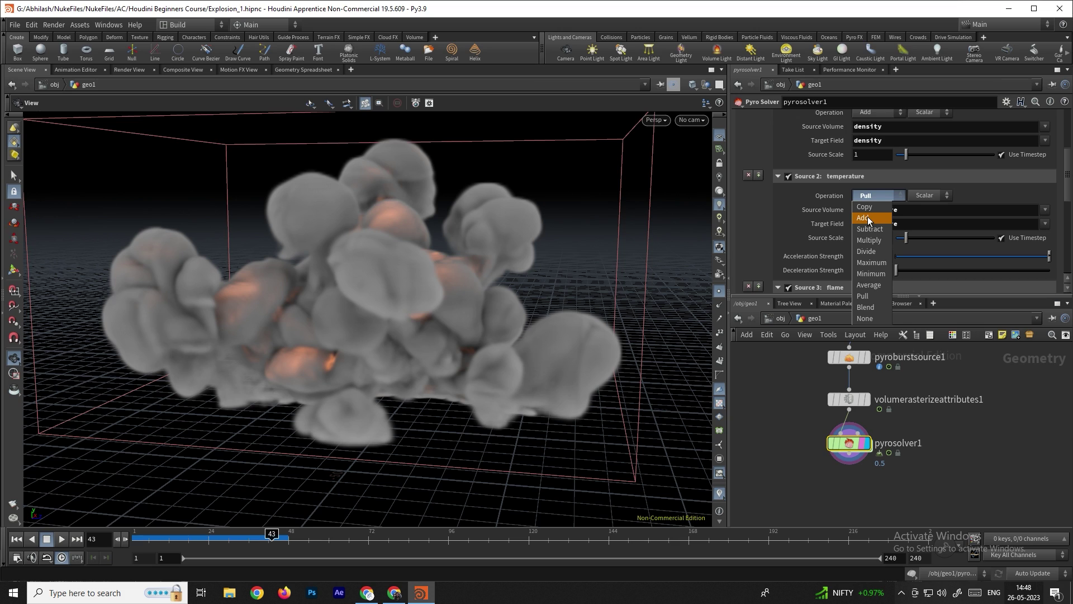
left_click(19, 542)
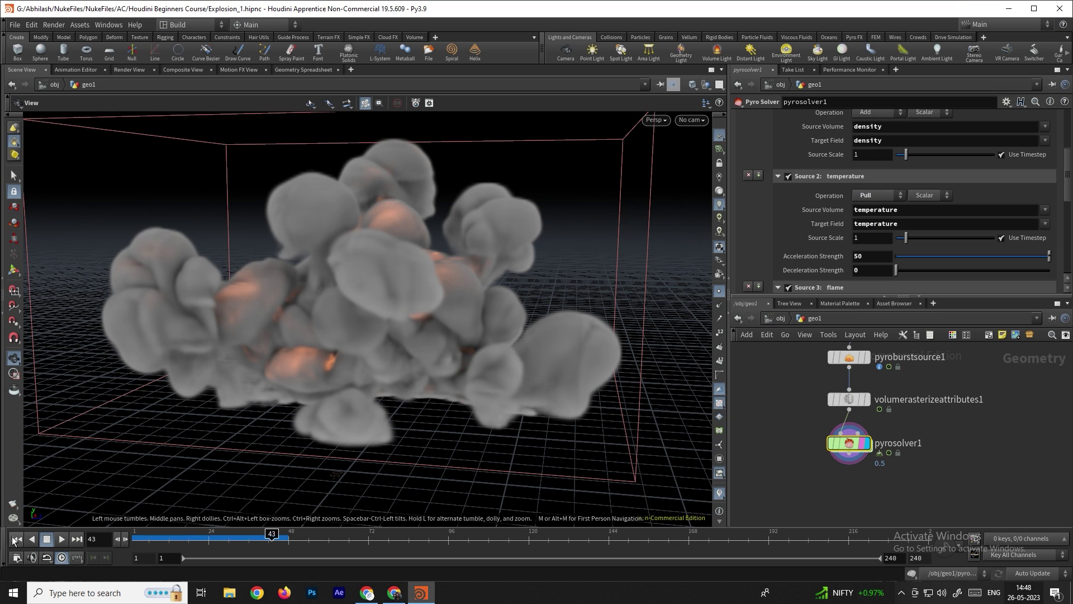
left_click(15, 539)
left_click(878, 196)
left_click(863, 218)
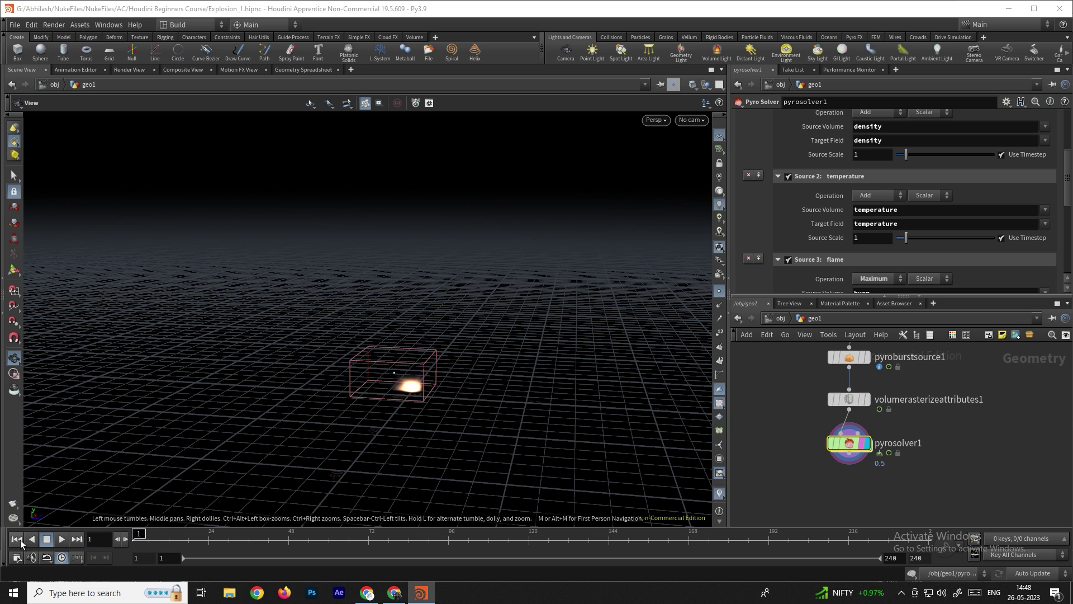
left_click(63, 541)
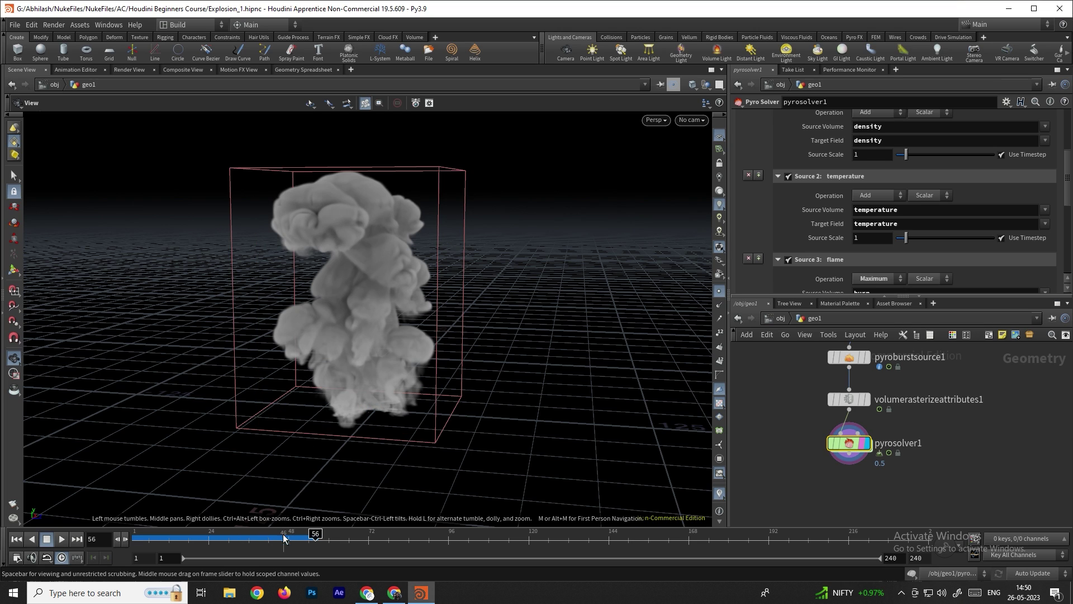
left_click_drag(284, 539, 199, 540)
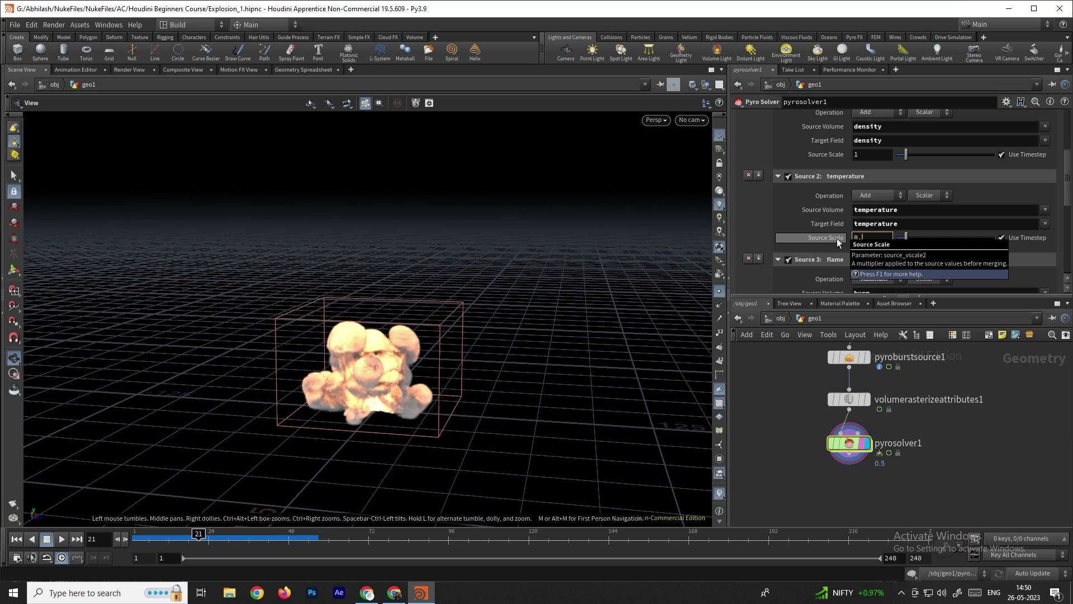
Set the temperature source's source scale to 0.2
type("2")
key("Return")
scroll(799, 226, "down", 3)
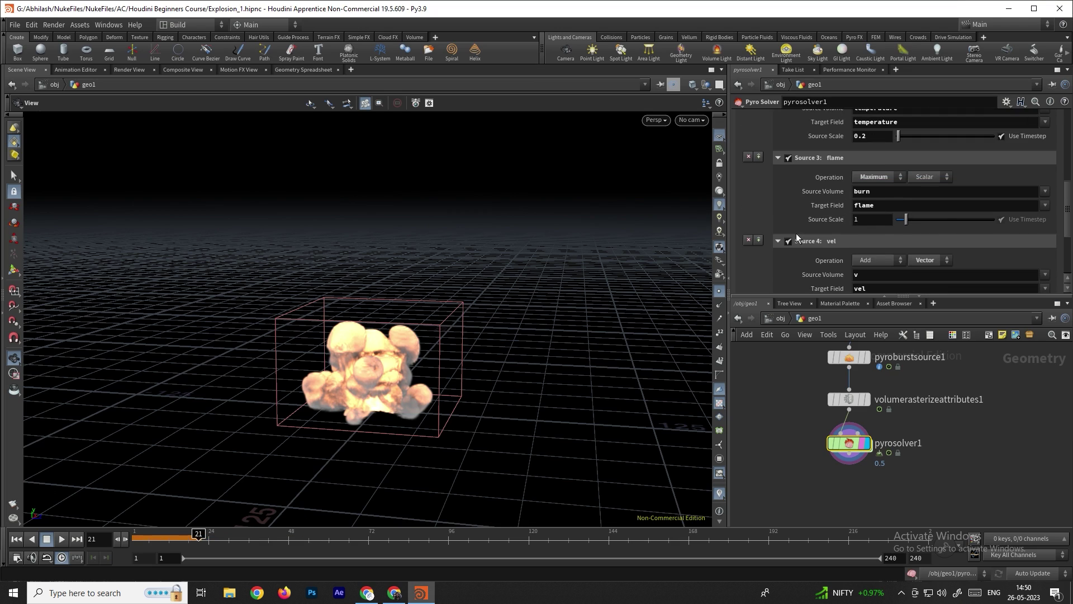
Set the source scale of the vel source to 0.2
scroll(796, 233, "down", 2)
left_click_drag(870, 260, 824, 256)
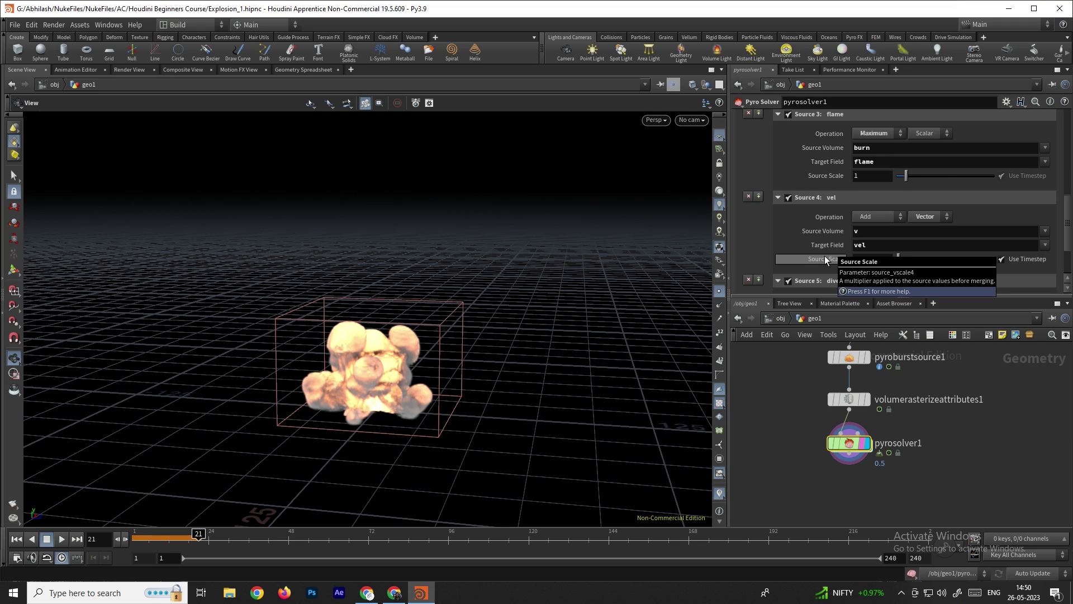
type("0.2")
key("Return")
Run the simulation from frame 1 and replay it to check the weaker velocity source, stopping at frame 43
left_click(16, 539)
left_click(61, 538)
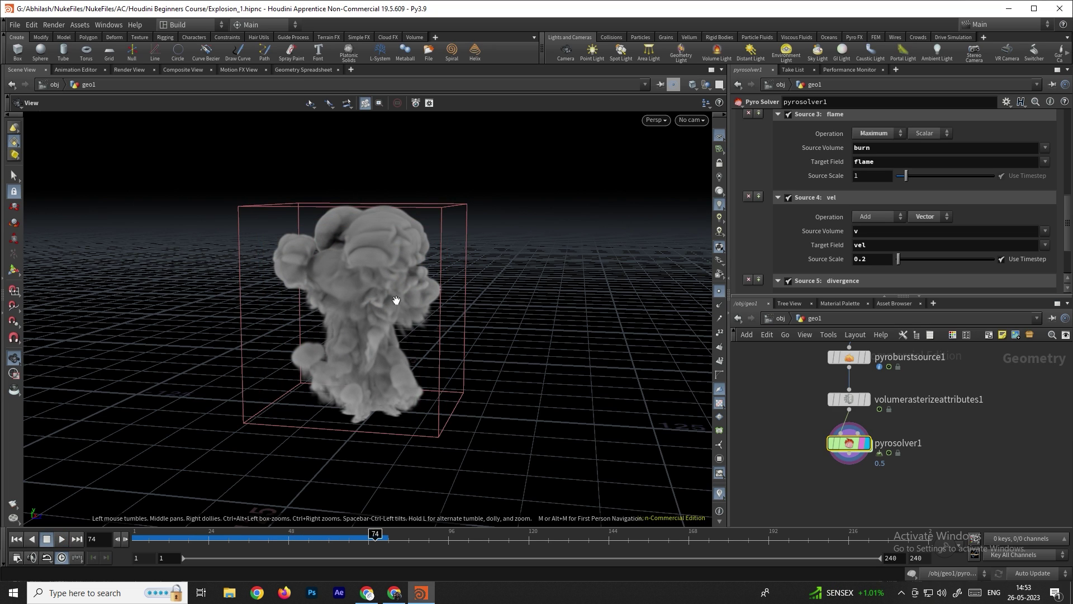
left_click_drag(150, 539, 130, 540)
left_click(61, 540)
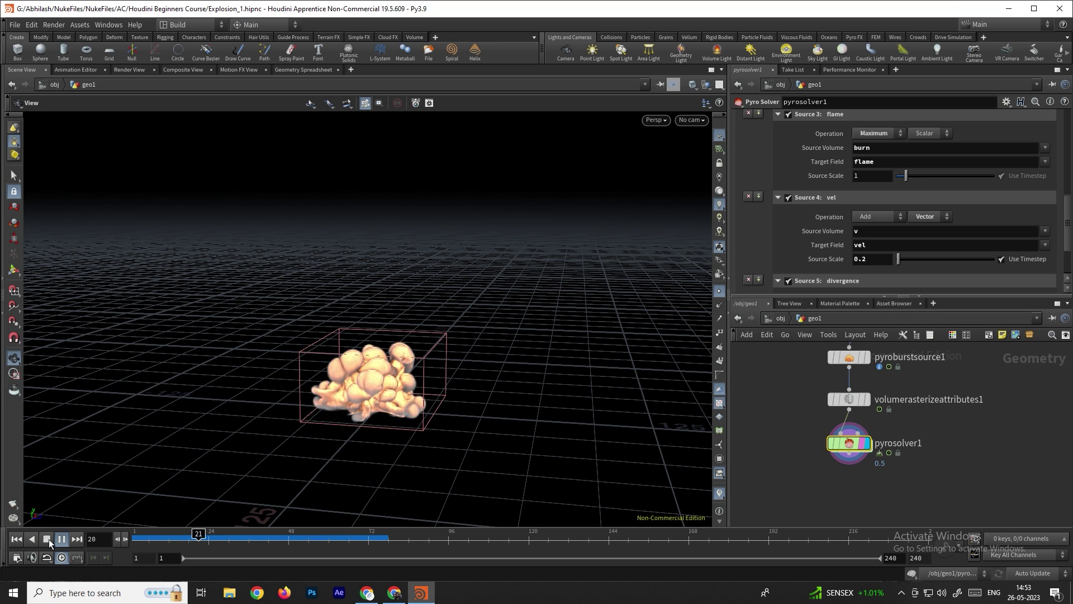
left_click(48, 539)
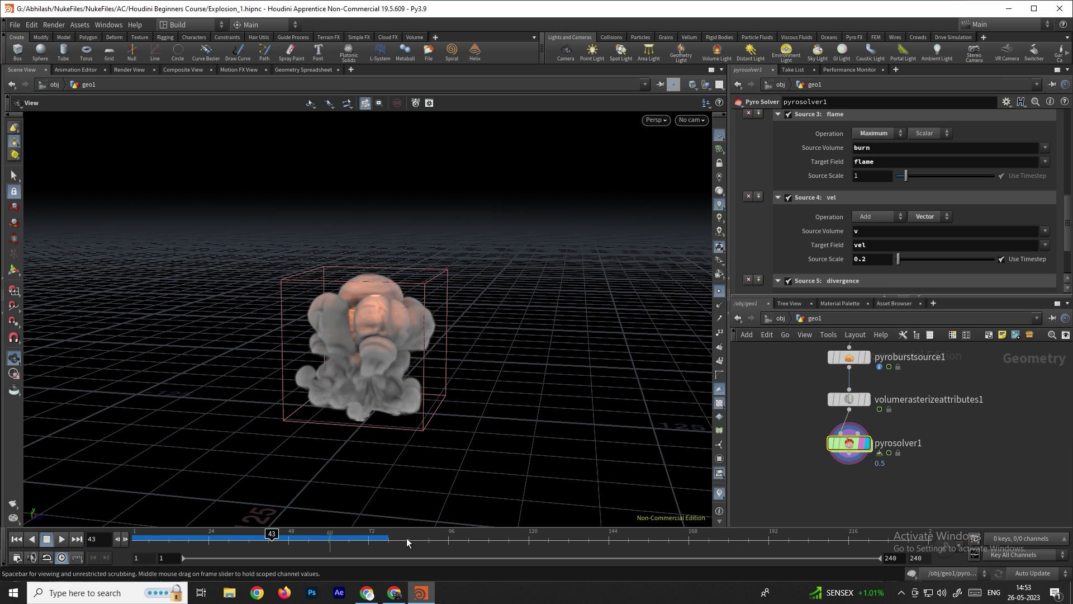
Set the Buoyancy in the pyro solver's shape settings to 0.5
mouse_move(848, 445)
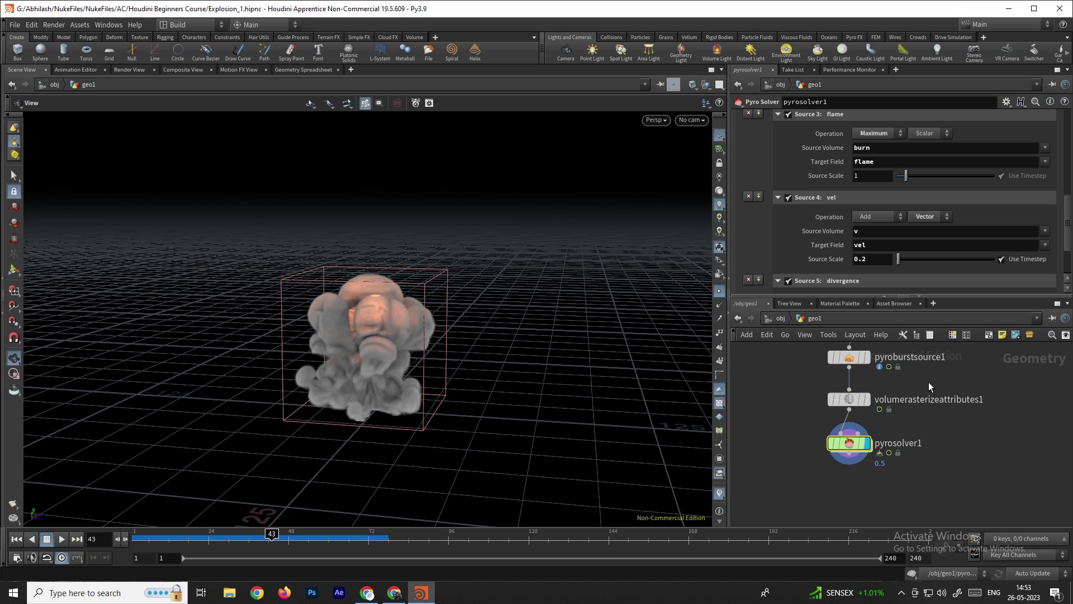
scroll(818, 188, "up", 3)
scroll(813, 205, "up", 5)
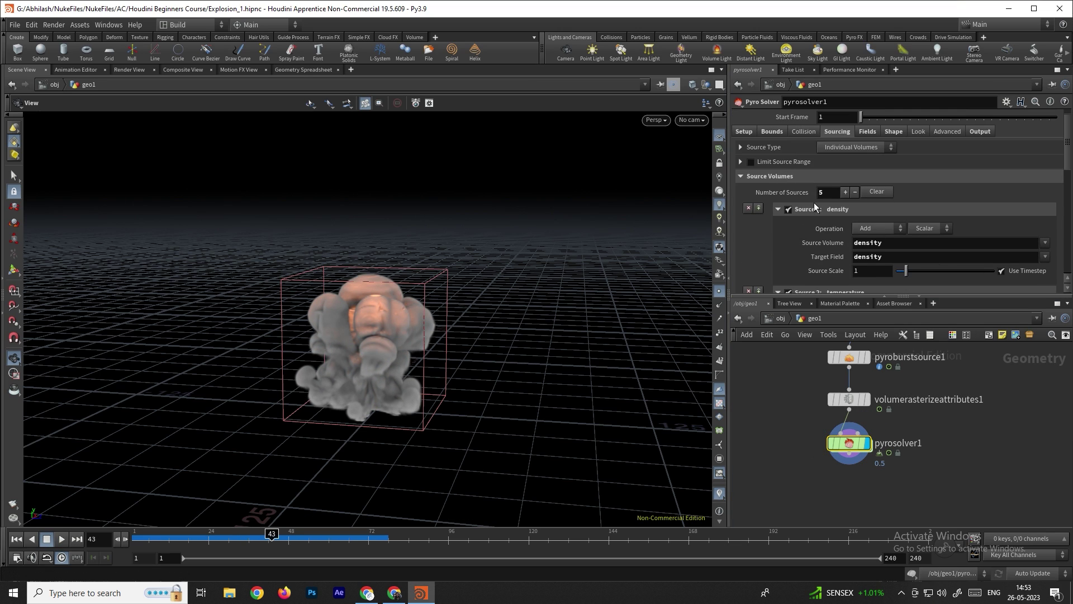
left_click(894, 146)
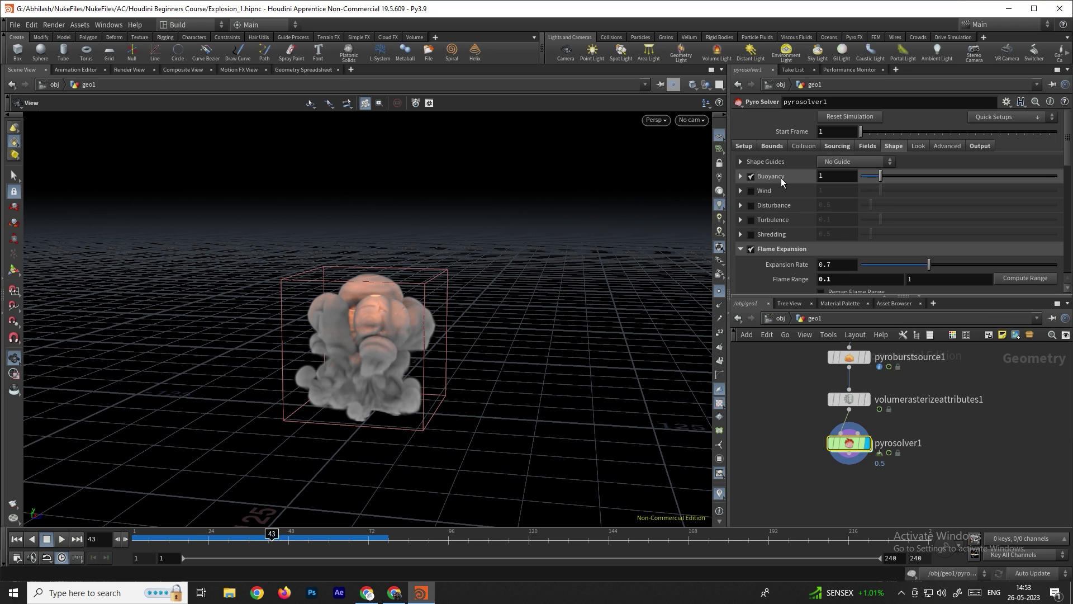
double_click(829, 175)
type("0.5")
key("Return")
Rerun the simulation from the first frame to frame 69 and inspect the reduced-buoyancy explosion from several angles
left_click(24, 537)
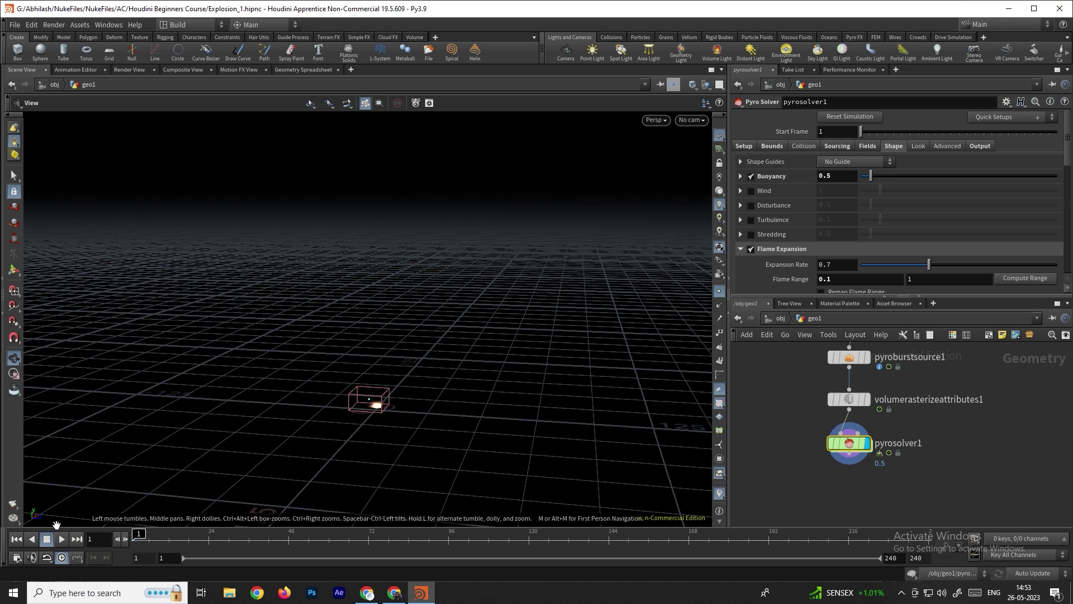
left_click(62, 538)
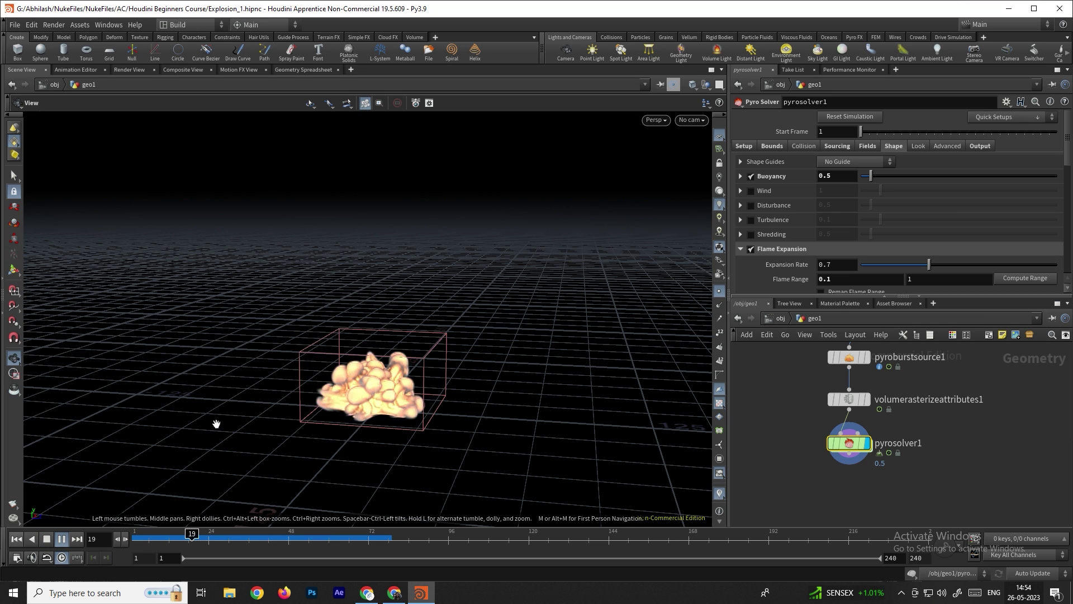
left_click_drag(363, 384, 373, 375)
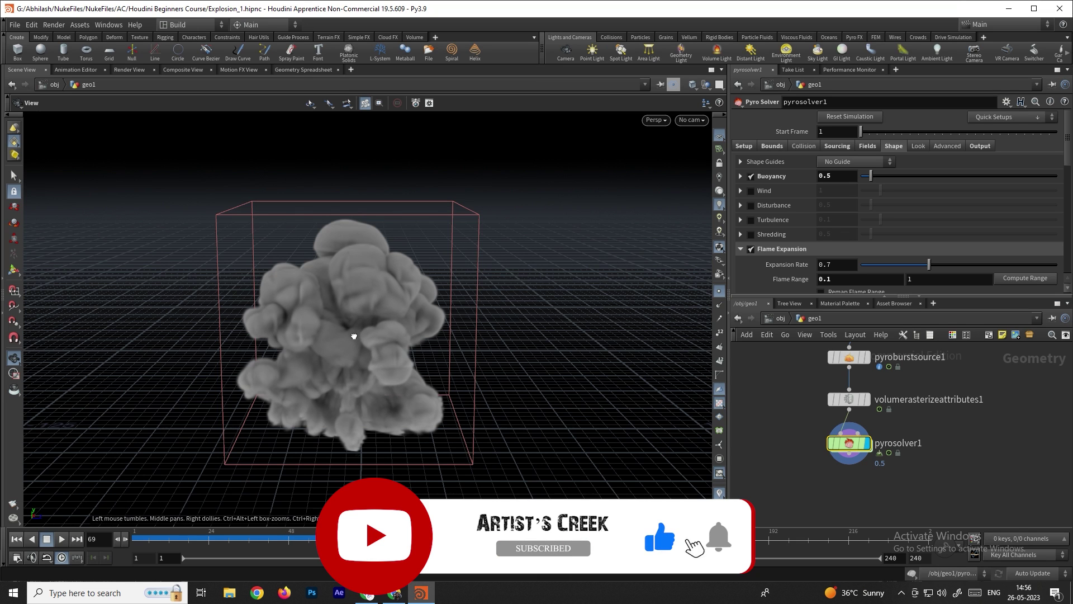
left_click_drag(353, 336, 342, 243)
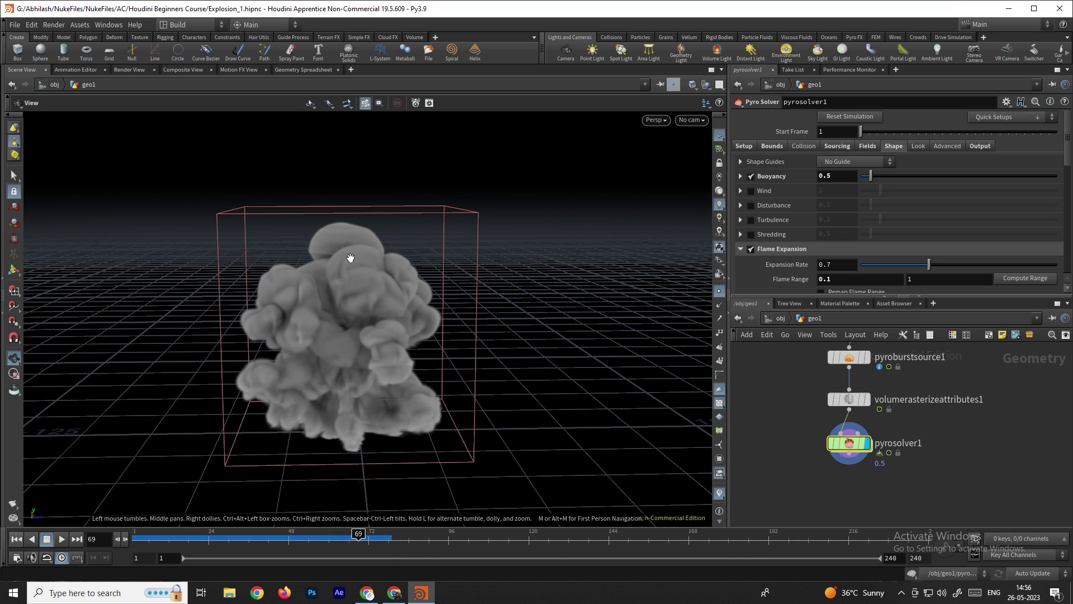
left_click_drag(360, 292, 433, 319)
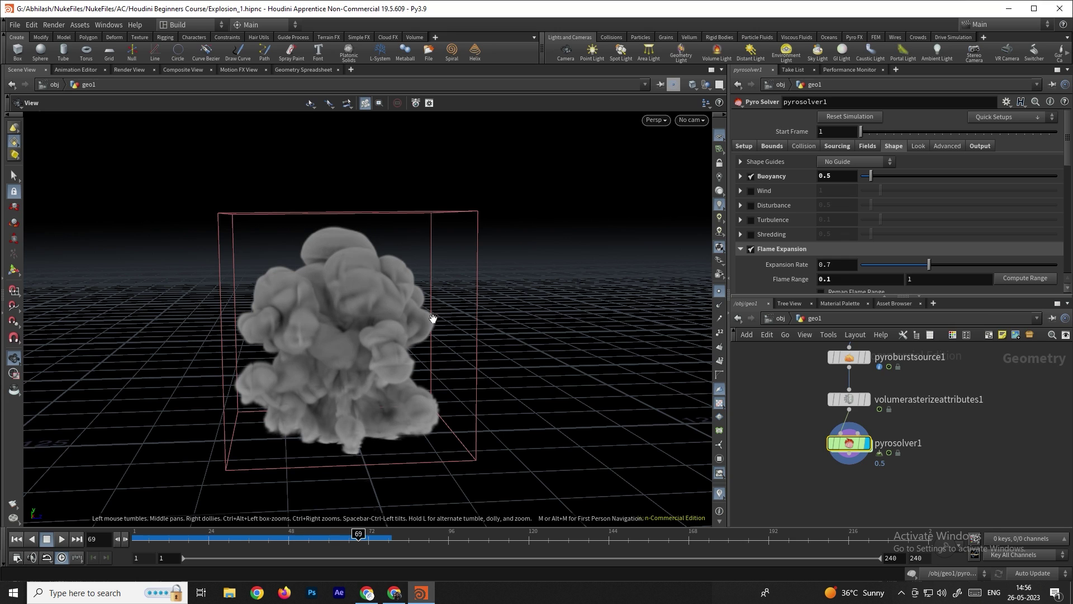
Add a Pyro Bake Volume node below pyrosolver1, connect the solver's output to it and display it
middle_click_drag(878, 467, 867, 442)
key("Tab")
type("pyroba")
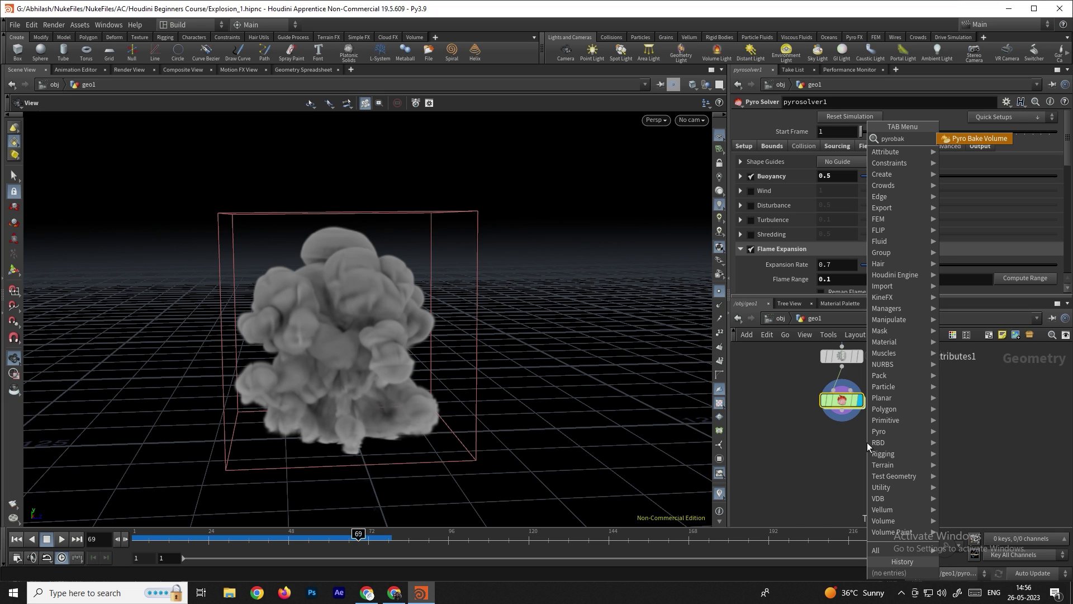
key("Return")
left_click(846, 461)
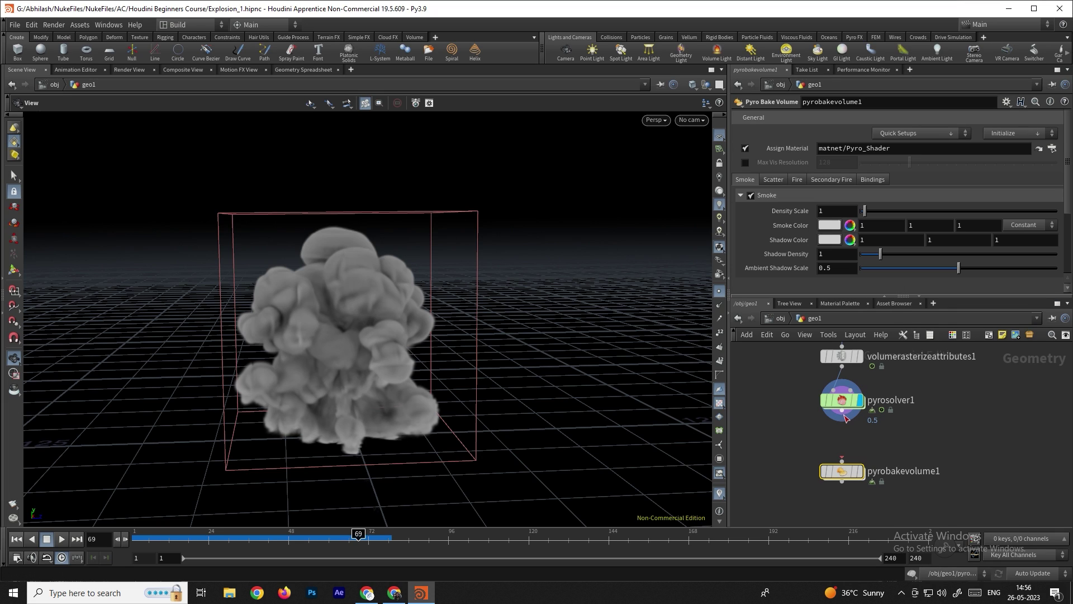
left_click_drag(843, 410, 850, 464)
left_click(859, 471)
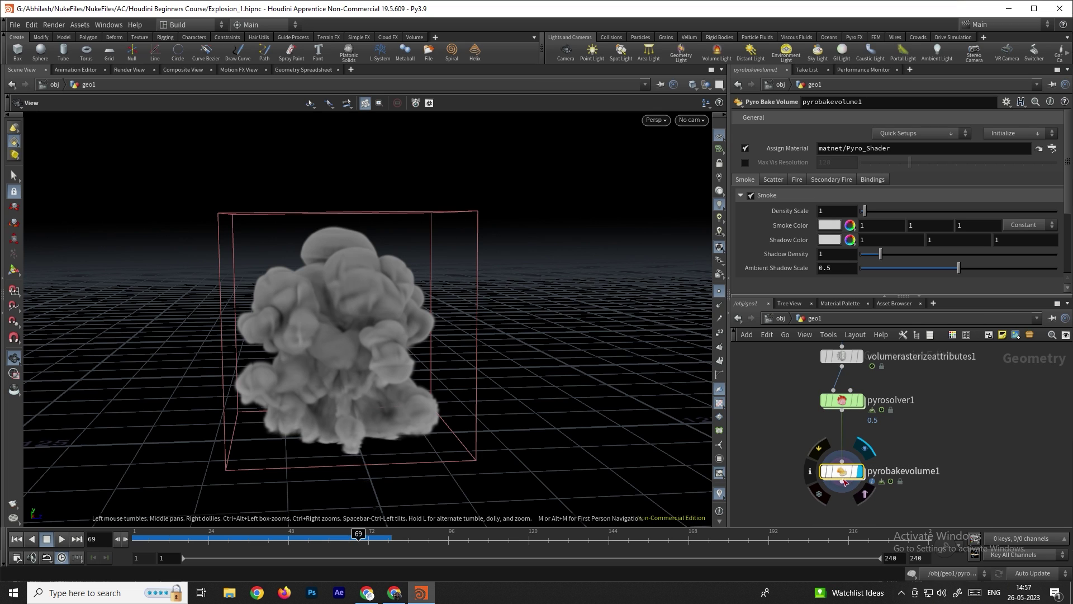
Enable Scatter on the bake volume node and raise its Intensity Scale to 441
left_click(773, 179)
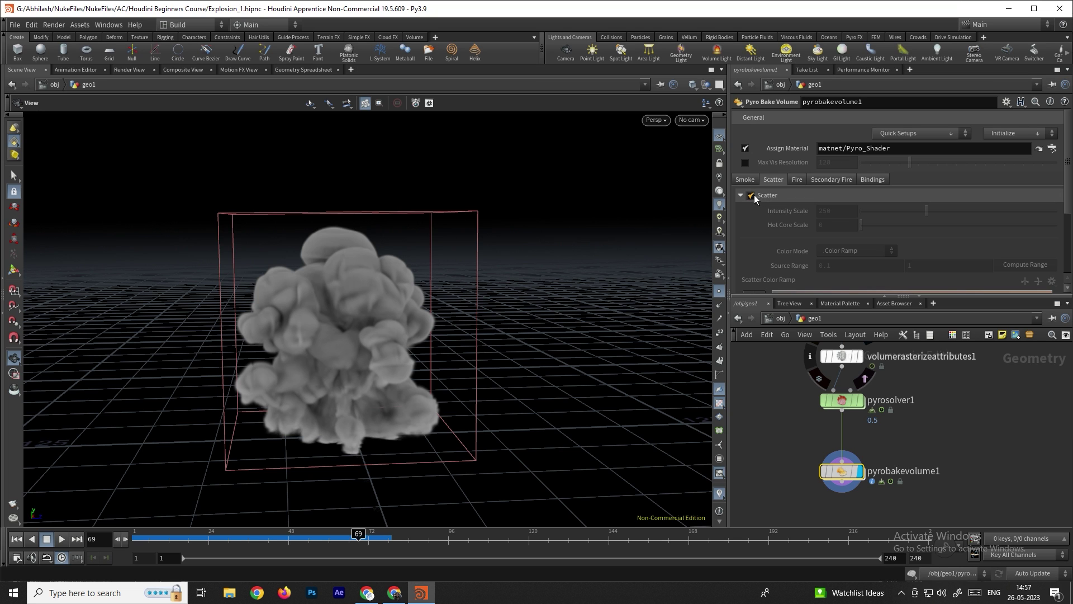
left_click(752, 195)
scroll(347, 330, "up", 2)
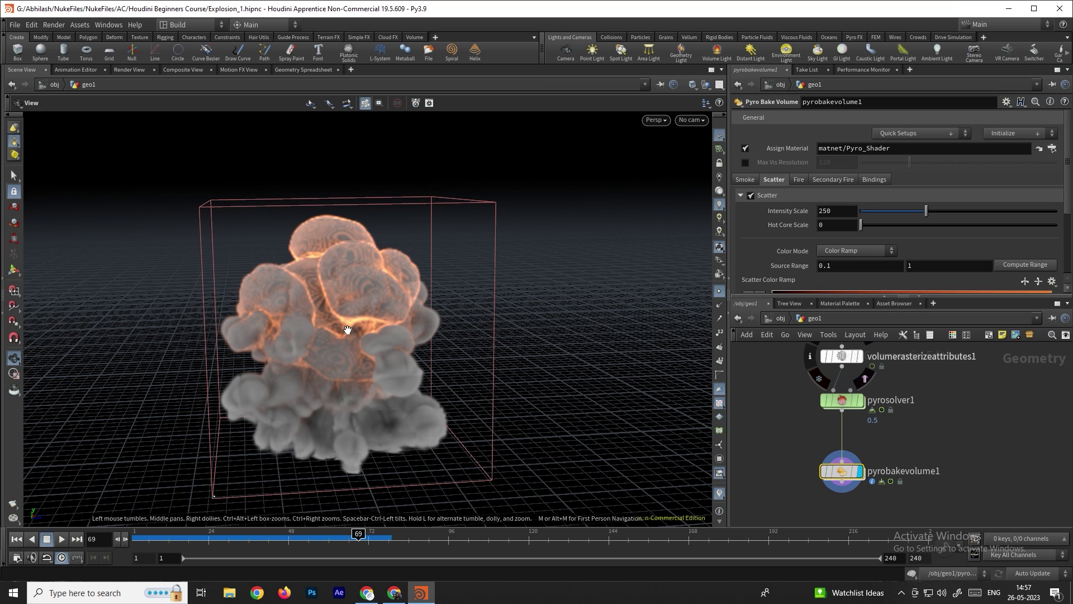
left_click_drag(351, 317, 349, 319)
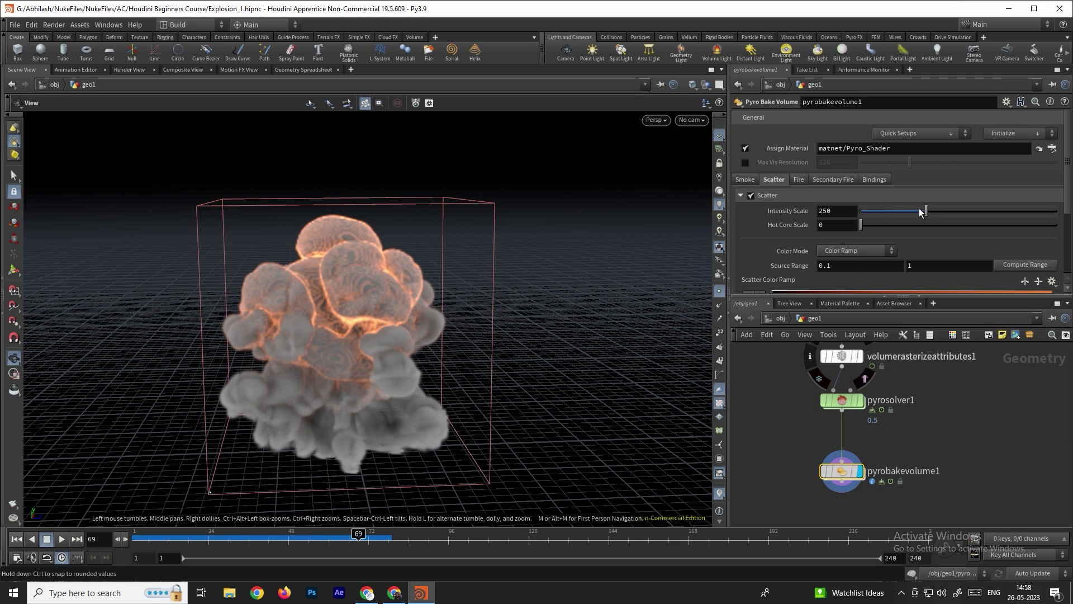
left_click_drag(927, 209, 975, 212)
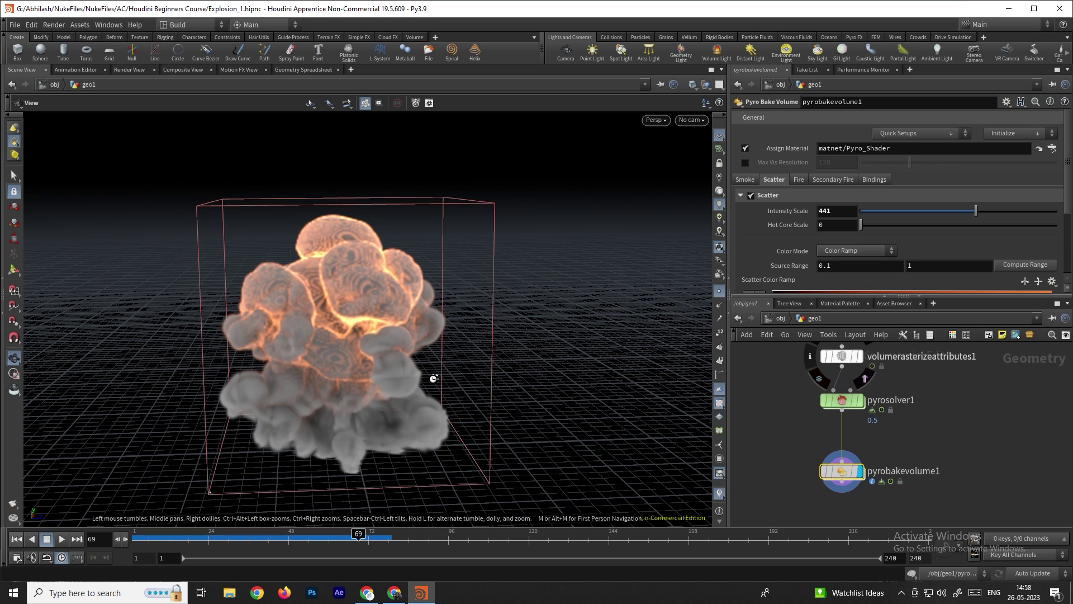
left_click_drag(433, 379, 411, 371)
Play the shaded simulation from the first frame, stop at frame 73 and examine the fire scatter around the explosion
left_click(17, 539)
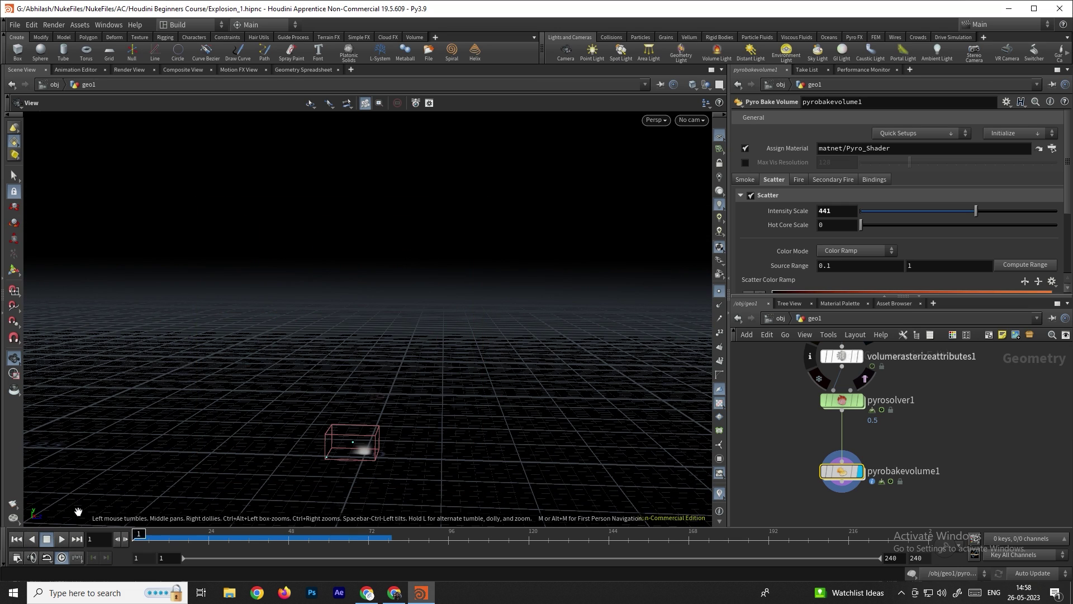
left_click_drag(281, 420, 326, 462)
key("Up")
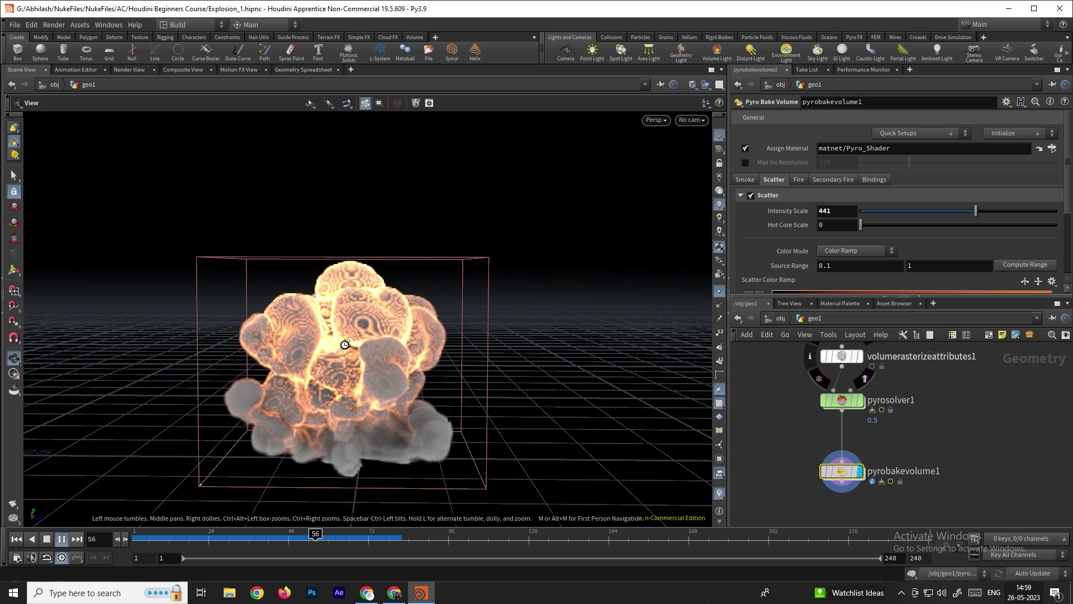
left_click(47, 540)
left_click_drag(419, 384, 382, 379)
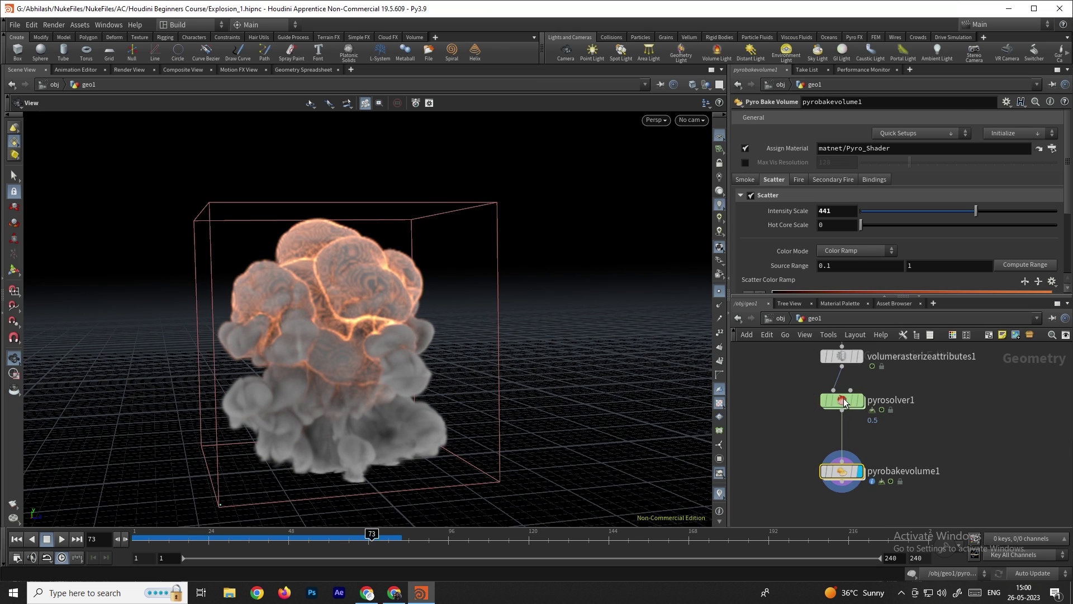
Enable Disturbance and Turbulence in the pyrosolver1 shape settings and set the turbulence amount to 0.7
left_click(843, 401)
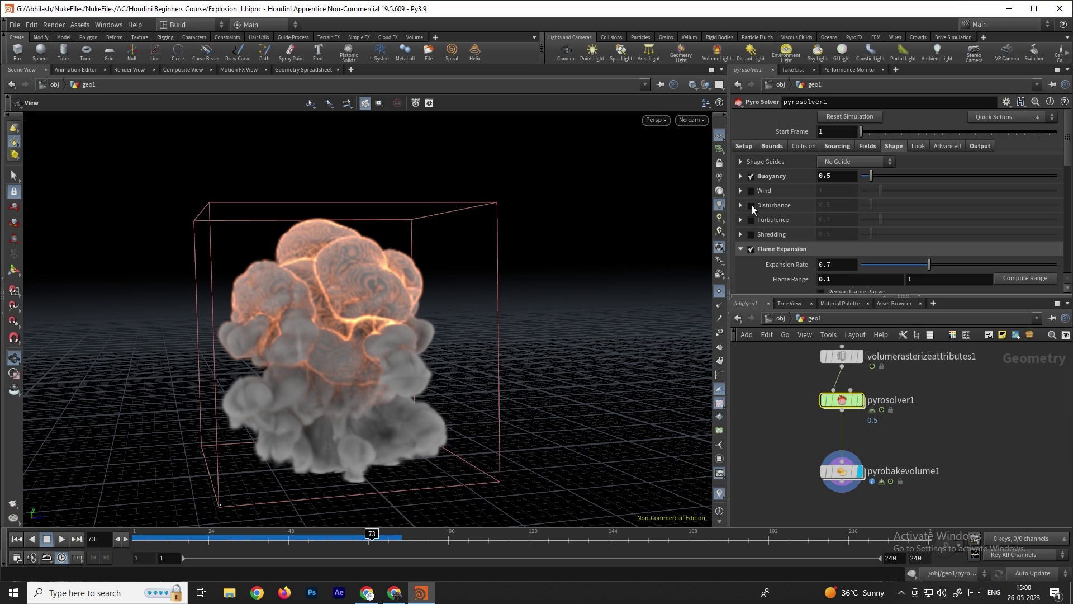
left_click(752, 220)
scroll(856, 201, "down", 2)
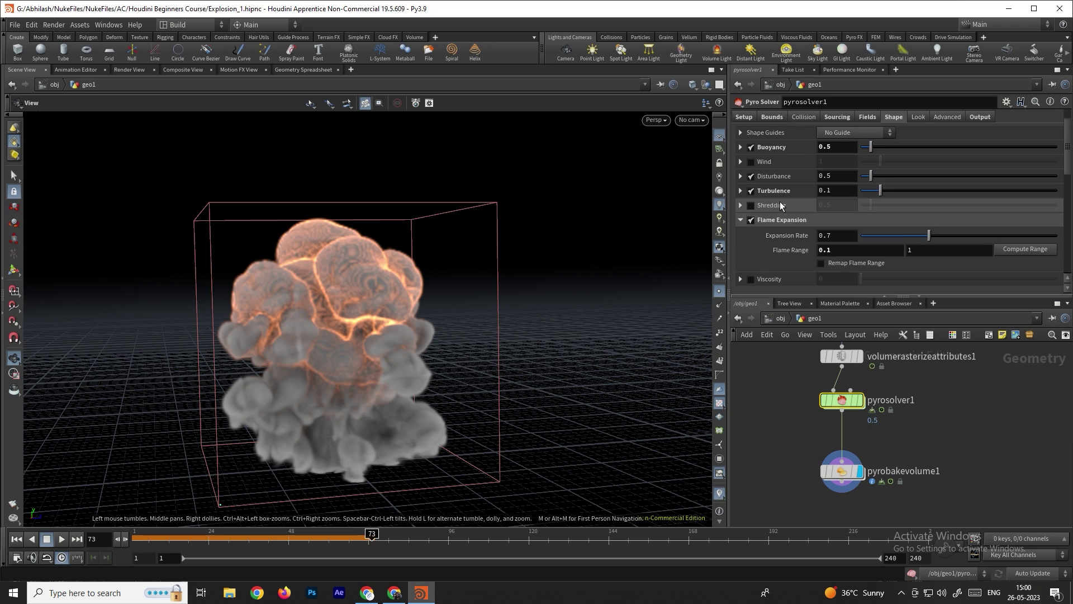
left_click(741, 191)
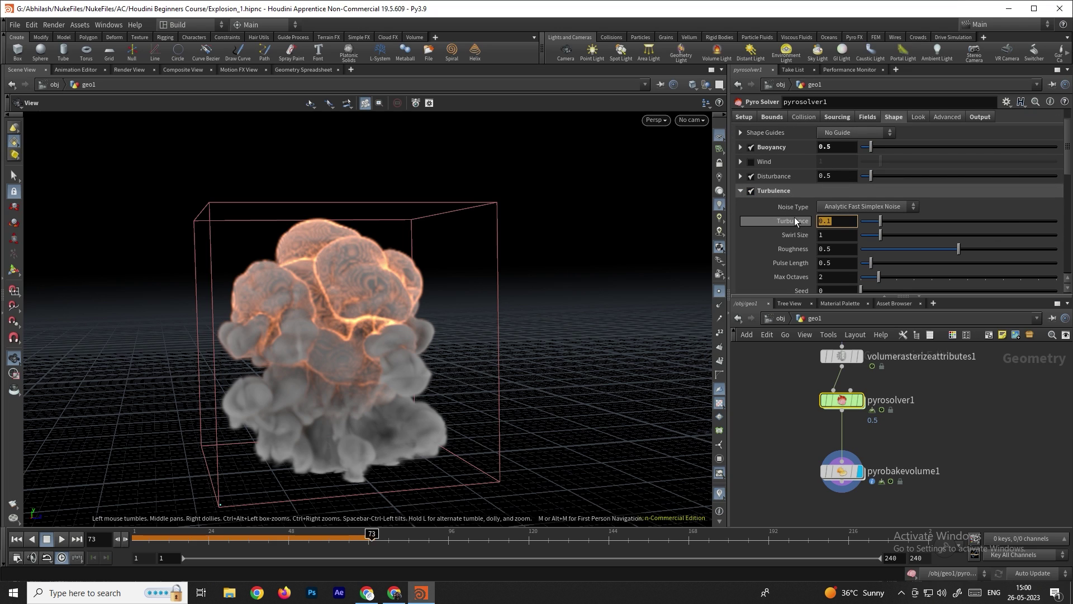
mouse_move(795, 220)
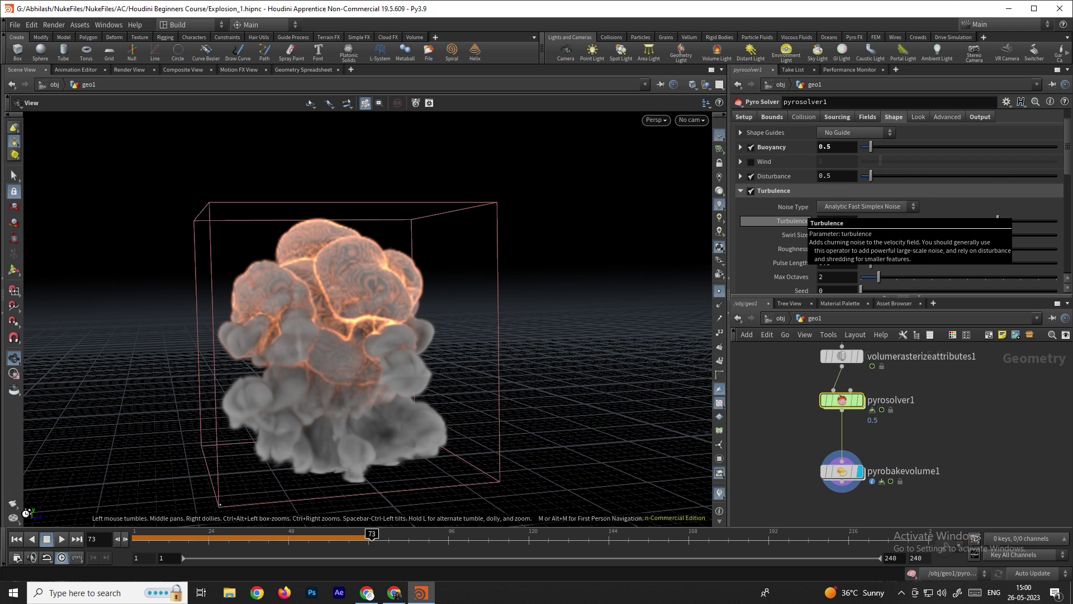
Run the simulation from frame 1 and examine the effect of the turbulence, stopping at frame 57
left_click(17, 539)
left_click(63, 539)
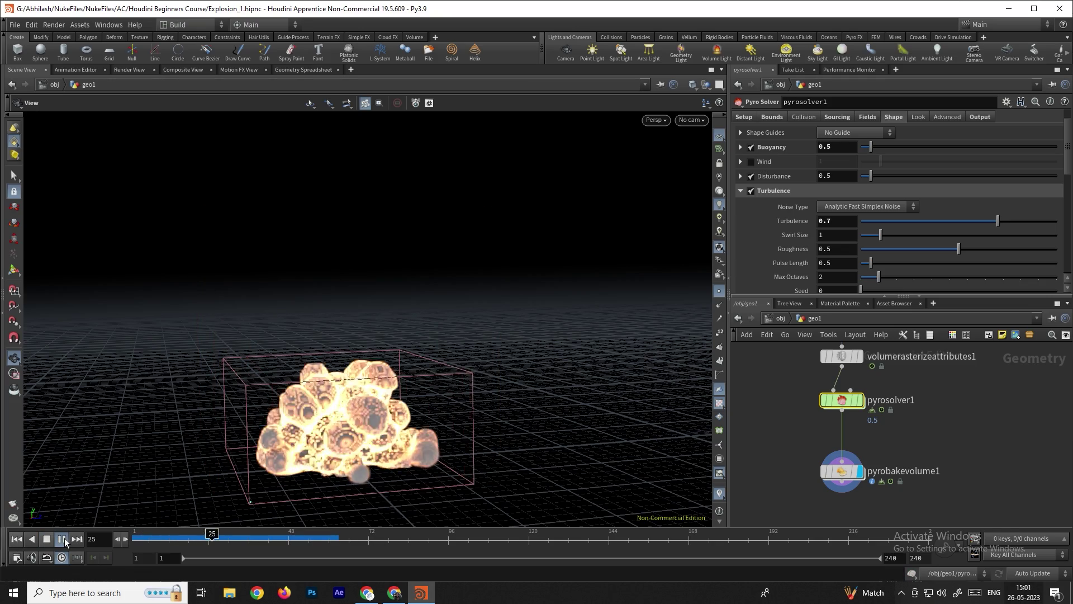
left_click(63, 539)
left_click_drag(442, 385, 520, 366)
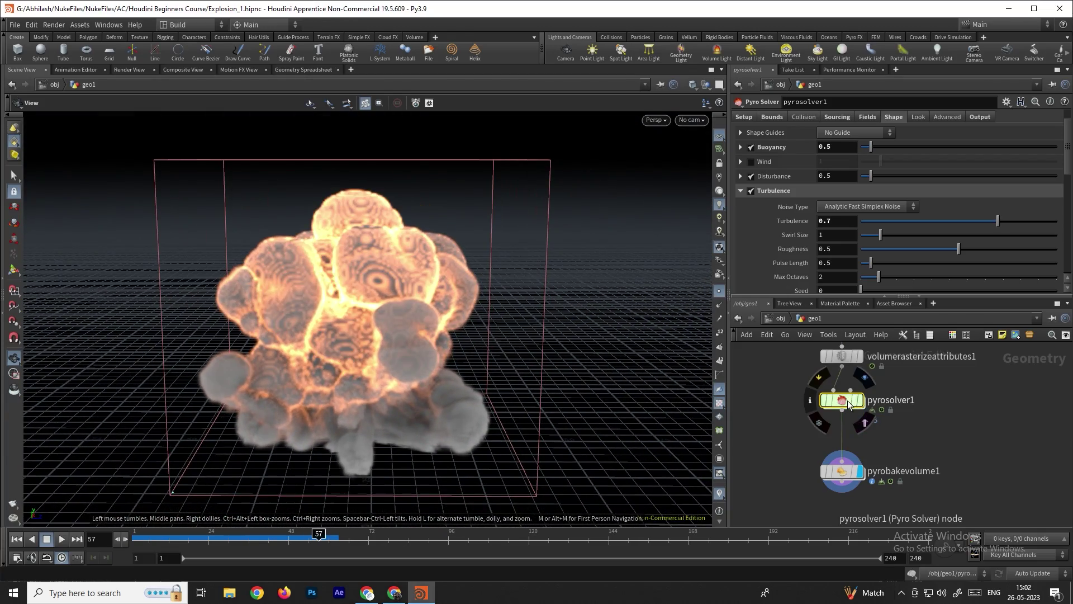
Set the solver's Disturbance amount to 50 and enable Use Control Field for it
left_click(741, 190)
left_click(741, 176)
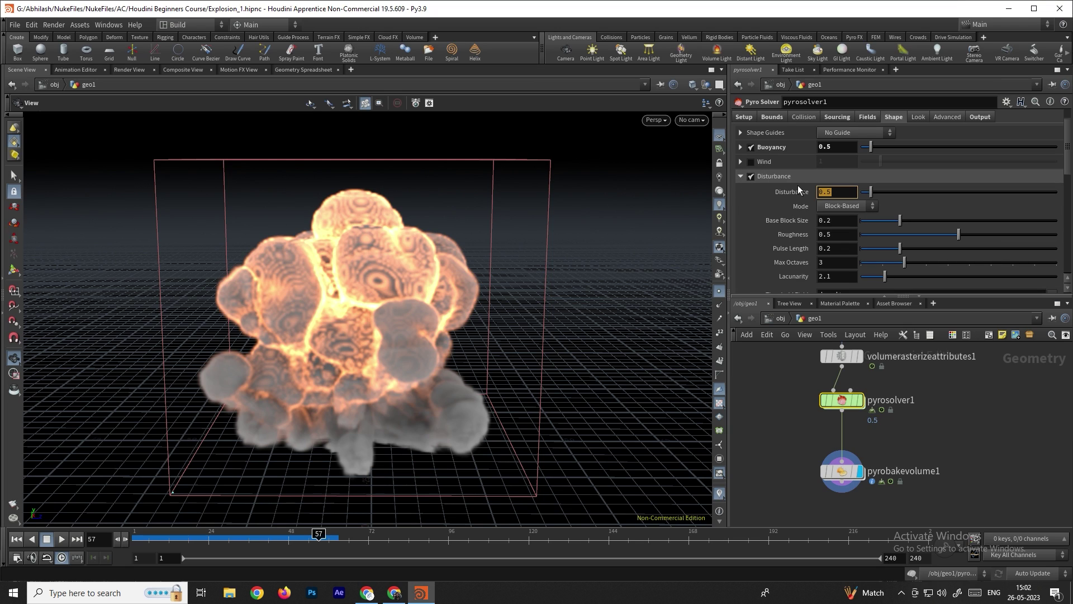
type("50")
key("Return")
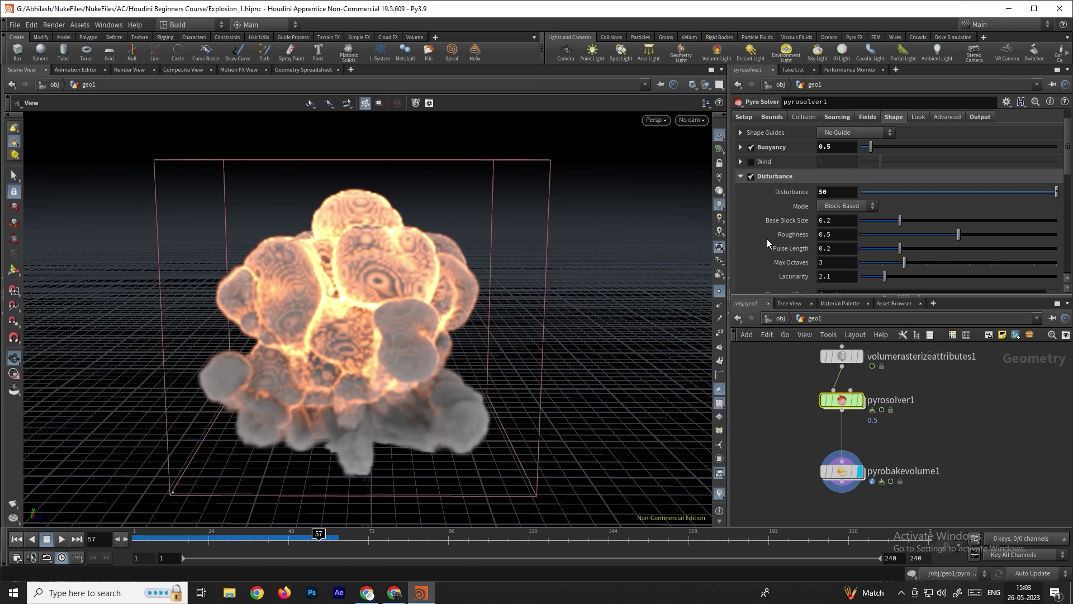
left_click_drag(1066, 166, 1067, 198)
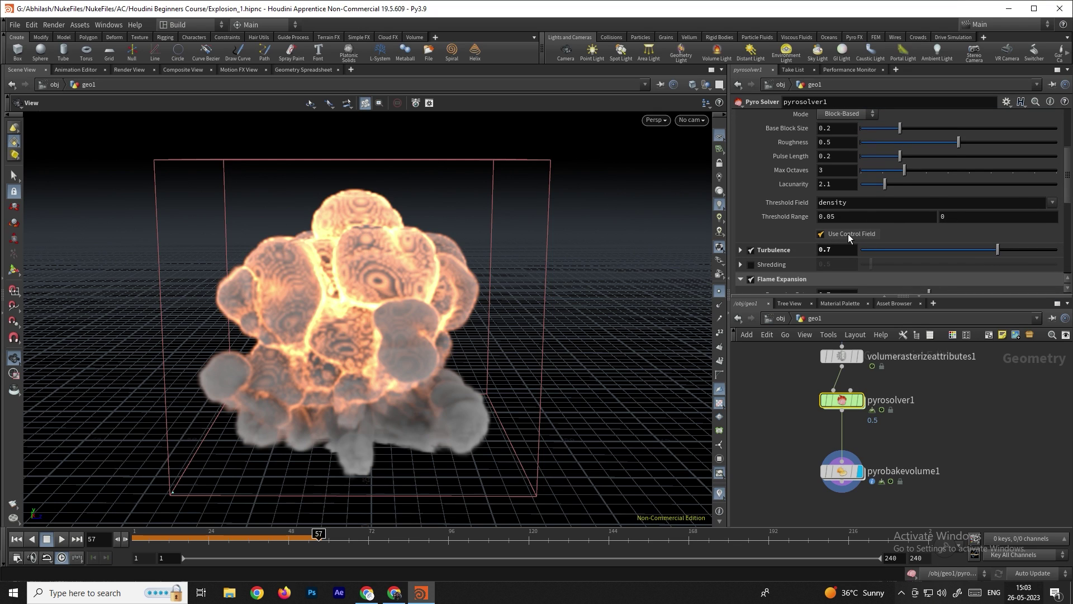
Rewind the timeline to frame 1 and review the Speed field option in the pyrosolver1 field settings
left_click(17, 538)
scroll(863, 159, "up", 5)
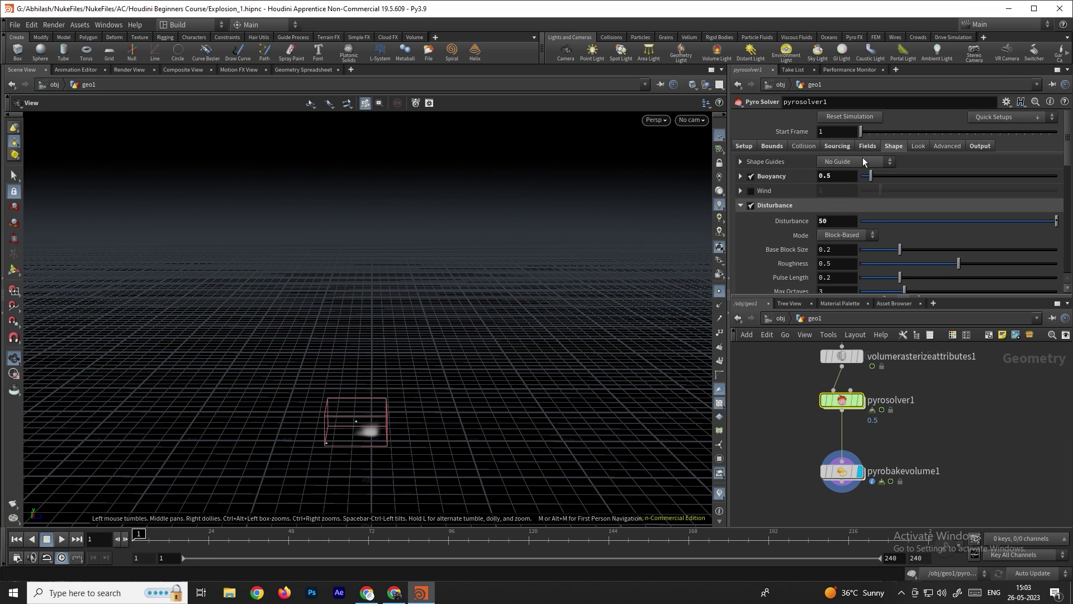
scroll(866, 156, "down", 10)
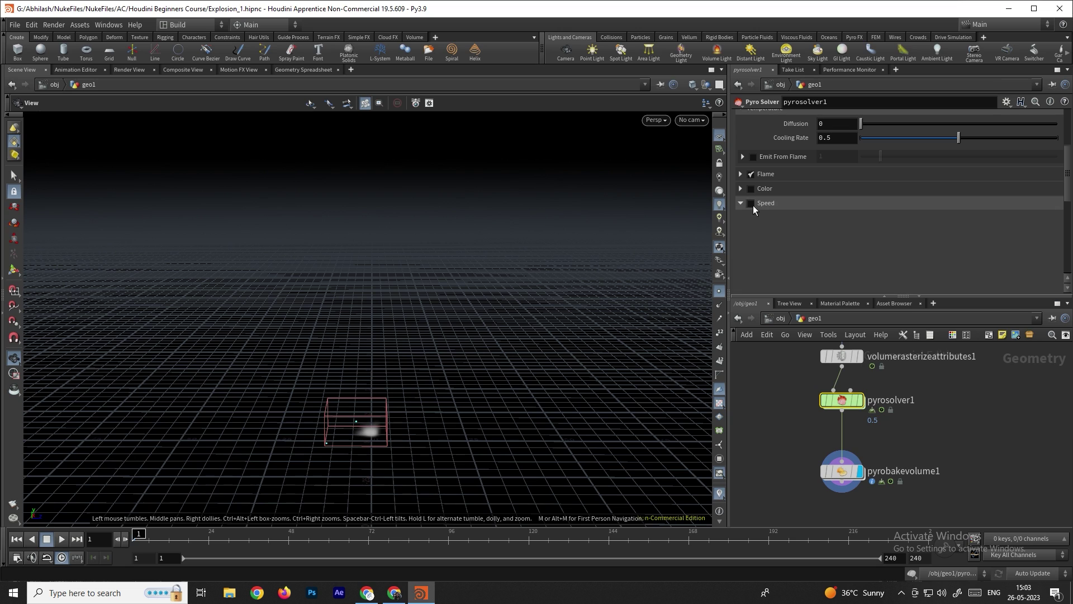
scroll(846, 223, "up", 10)
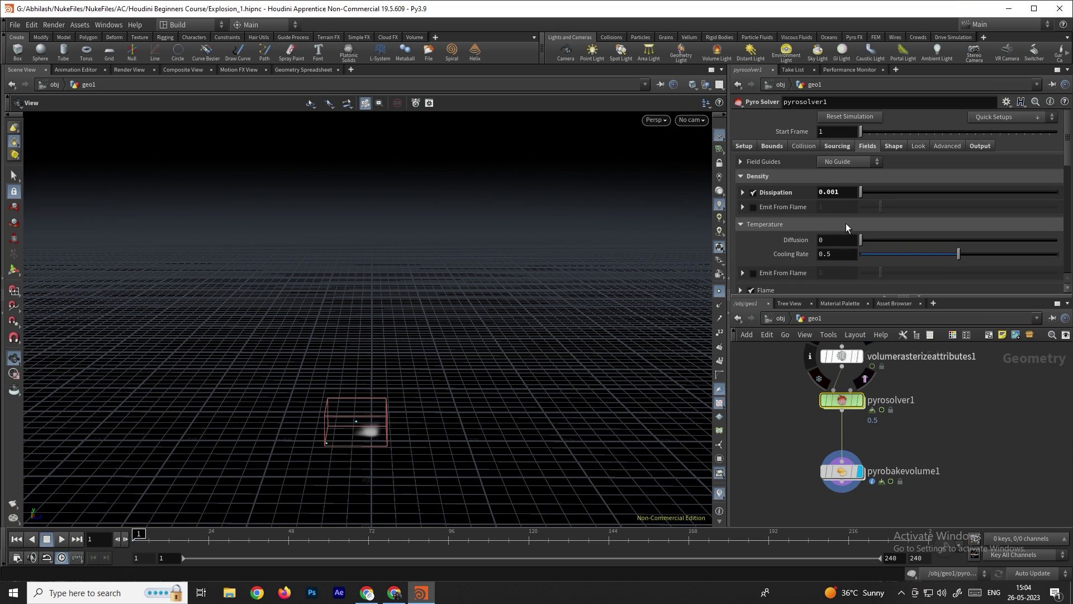
Set the Control Range of the solver's Disturbance speed control field to 1 and 5
left_click(894, 146)
scroll(861, 188, "down", 8)
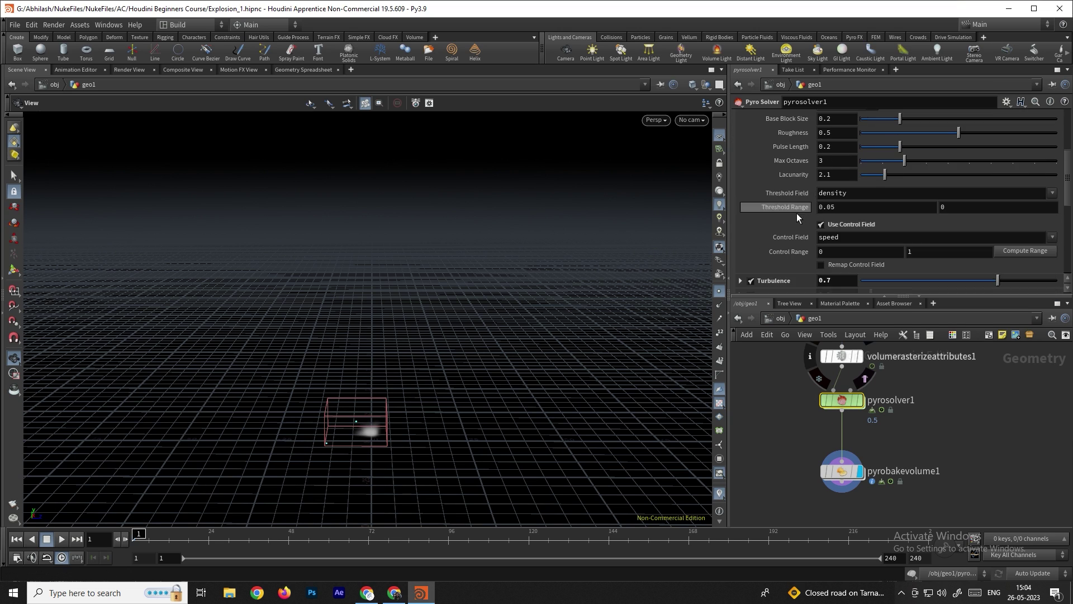
scroll(792, 215, "up", 5)
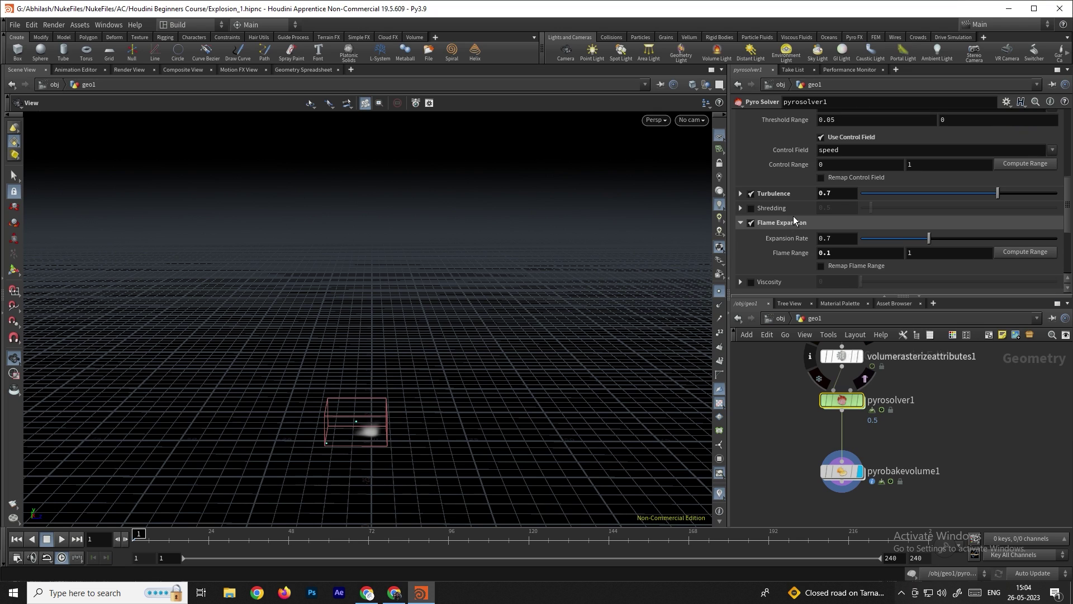
left_click_drag(827, 208, 795, 206)
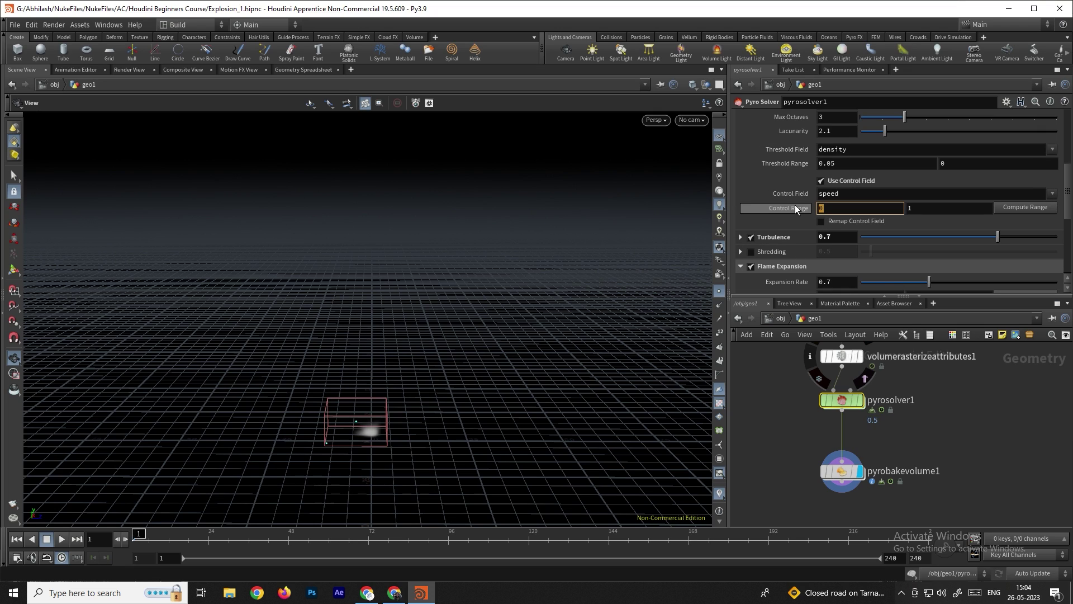
mouse_move(795, 205)
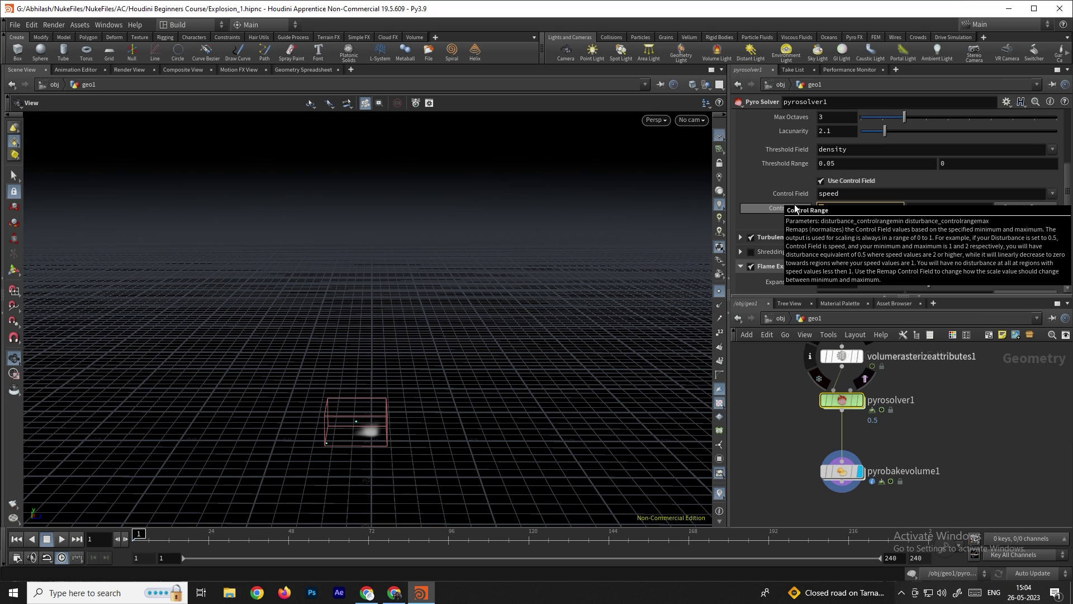
key("Tab")
type("5")
key("Return")
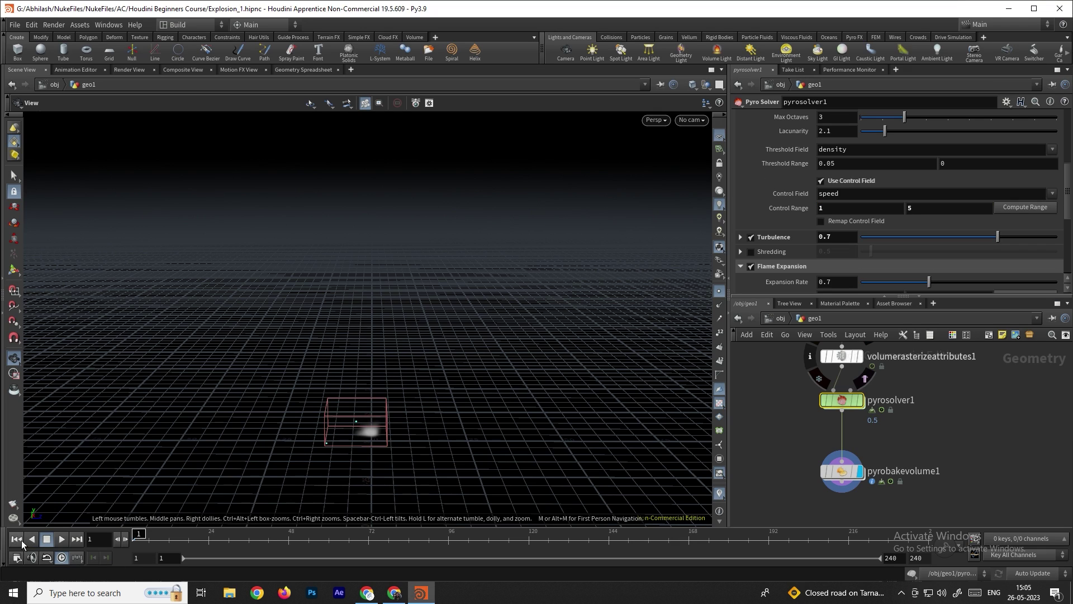
Play the simulation from frame 1, view the explosion from a lower angle and stop at frame 33
left_click(62, 539)
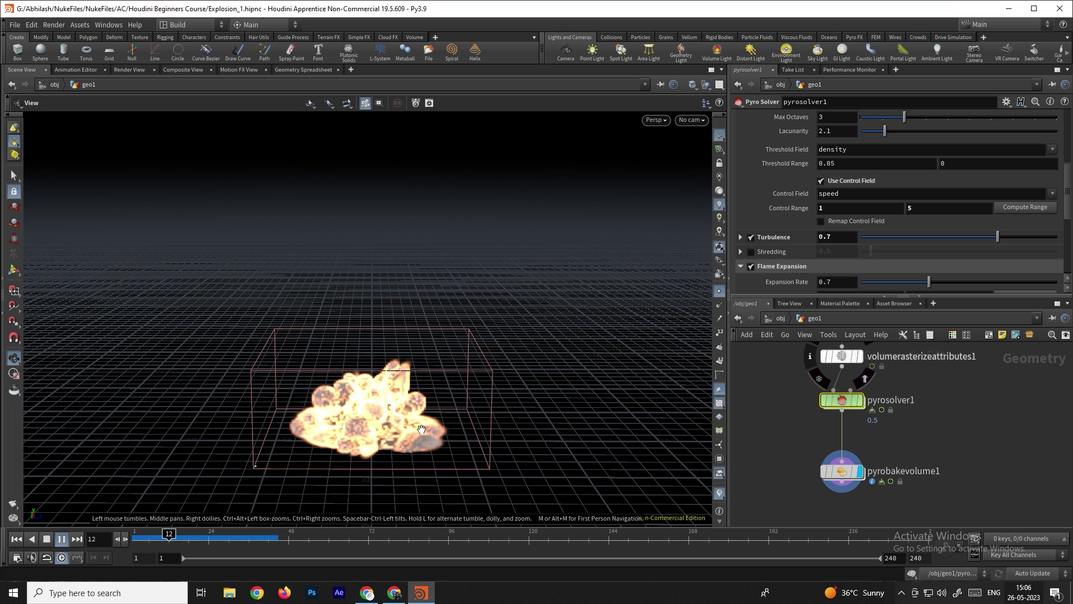
left_click_drag(422, 429, 411, 406)
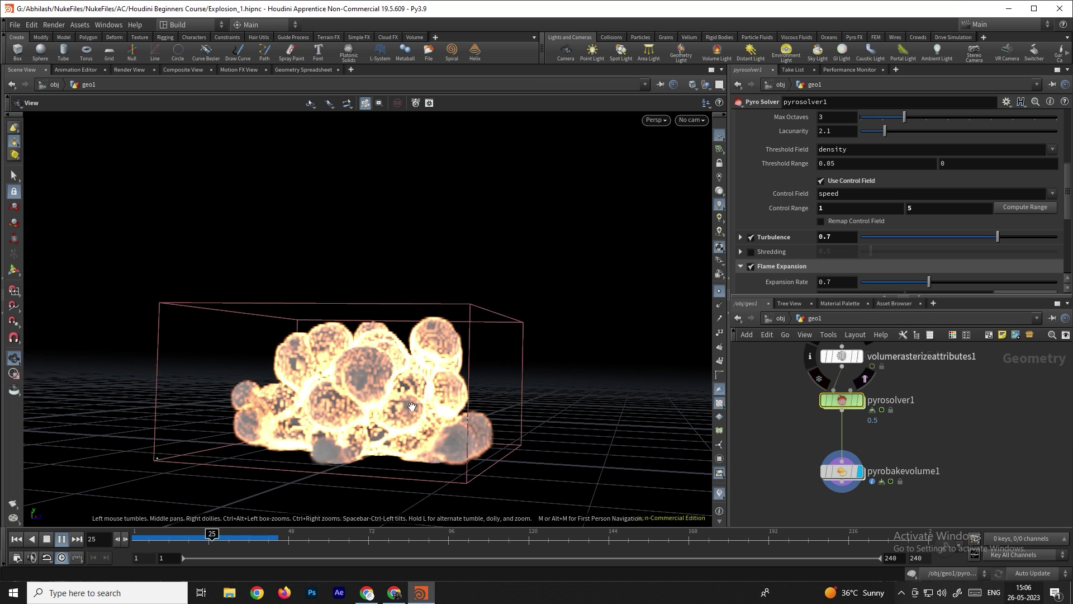
left_click(50, 538)
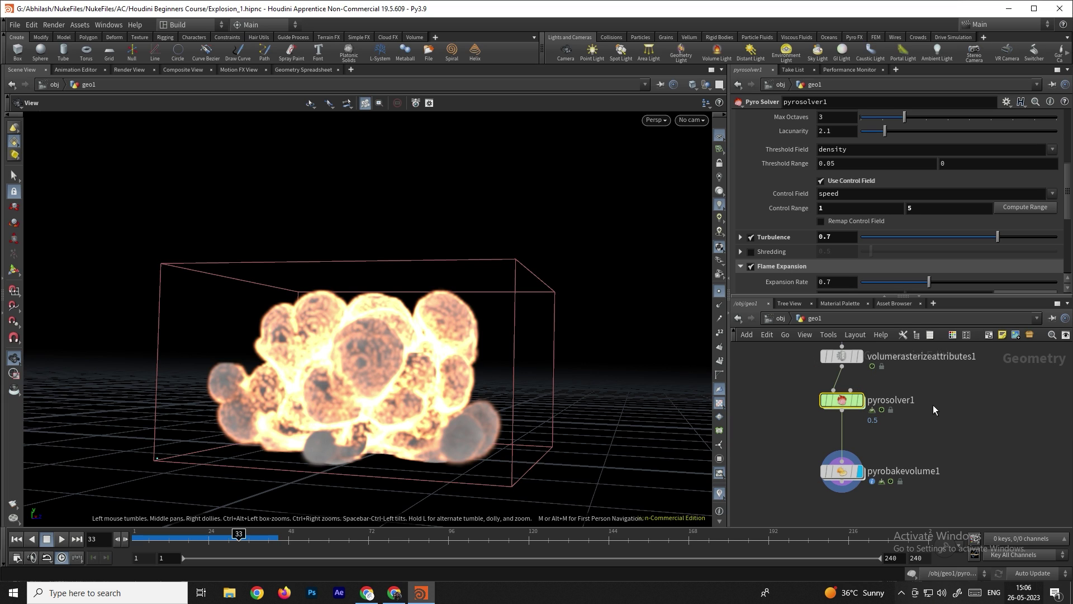
Inside pyrosolver1's FORCES network, add a Gas Vortex Confinement node and connect it to force_output
scroll(765, 224, "up", 1)
scroll(766, 225, "up", 3)
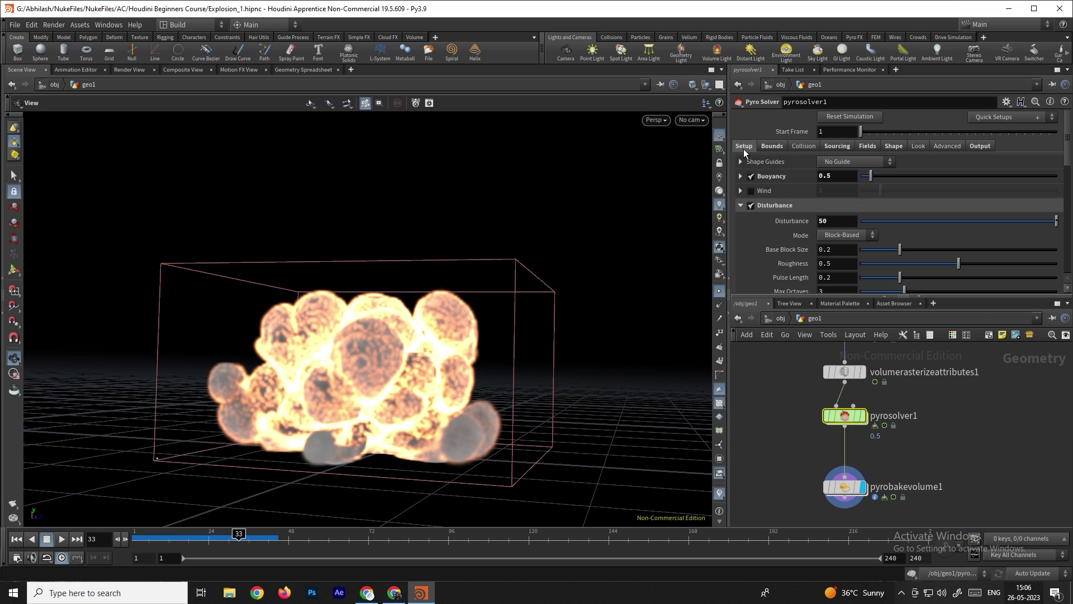
left_click(743, 147)
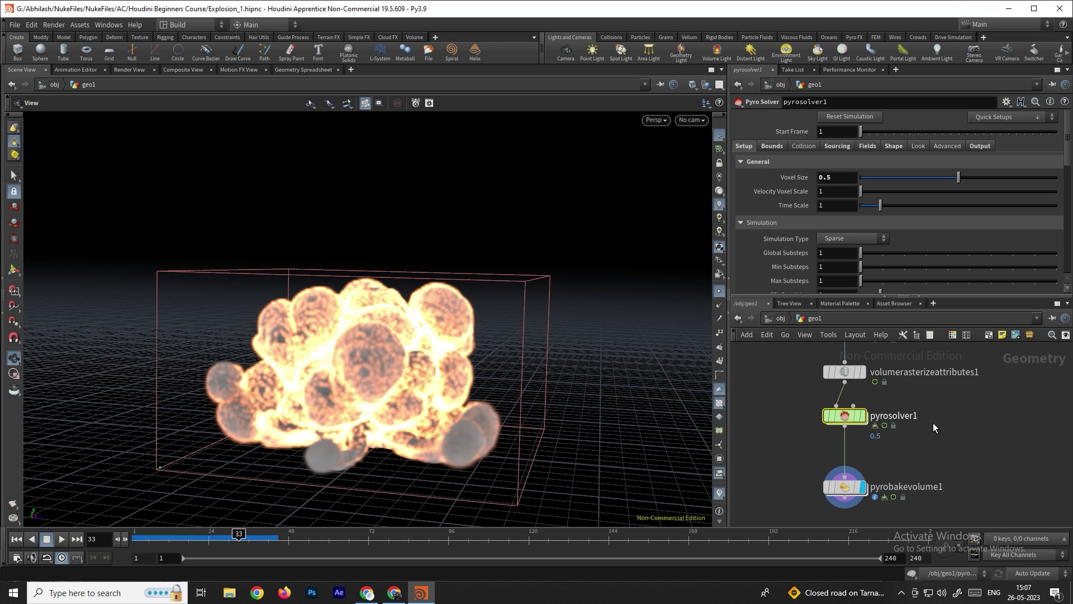
double_click(847, 417)
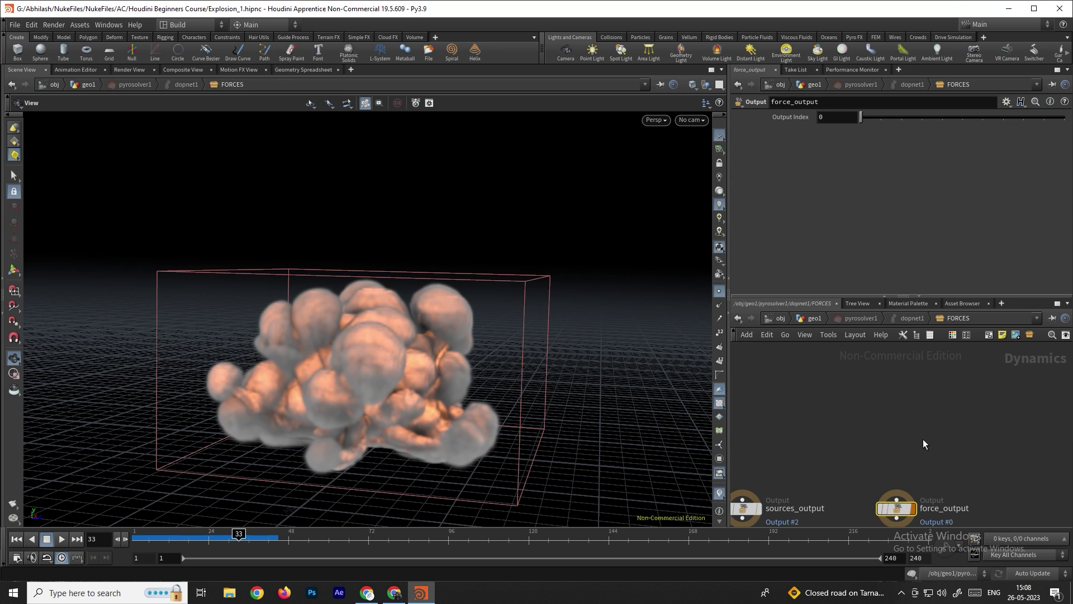
key("Tab")
type("gasvor")
key("Down")
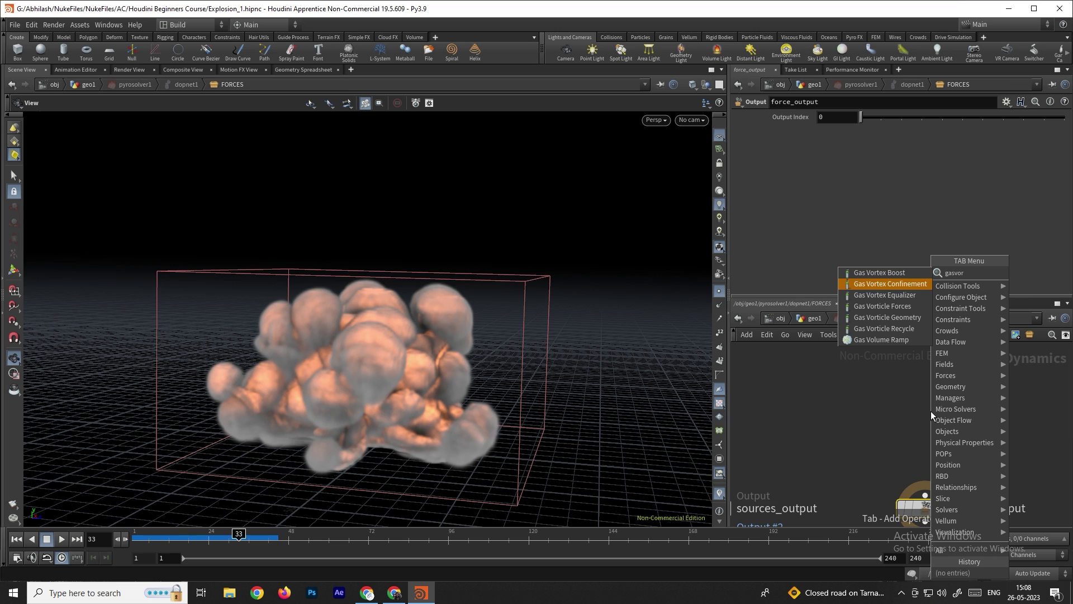
key("Return")
left_click(930, 410)
left_click_drag(925, 423, 925, 495)
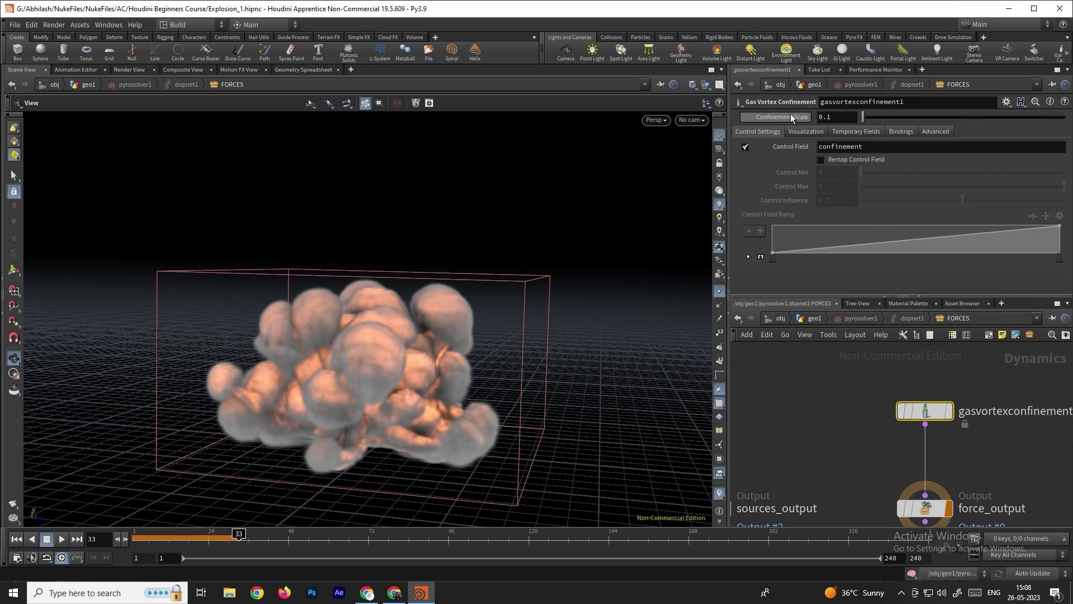
Set the vortex confinement node's Confinement Scale to 5 and return to the geo1 network
left_click_drag(831, 118, 808, 119)
type("5")
key("Return")
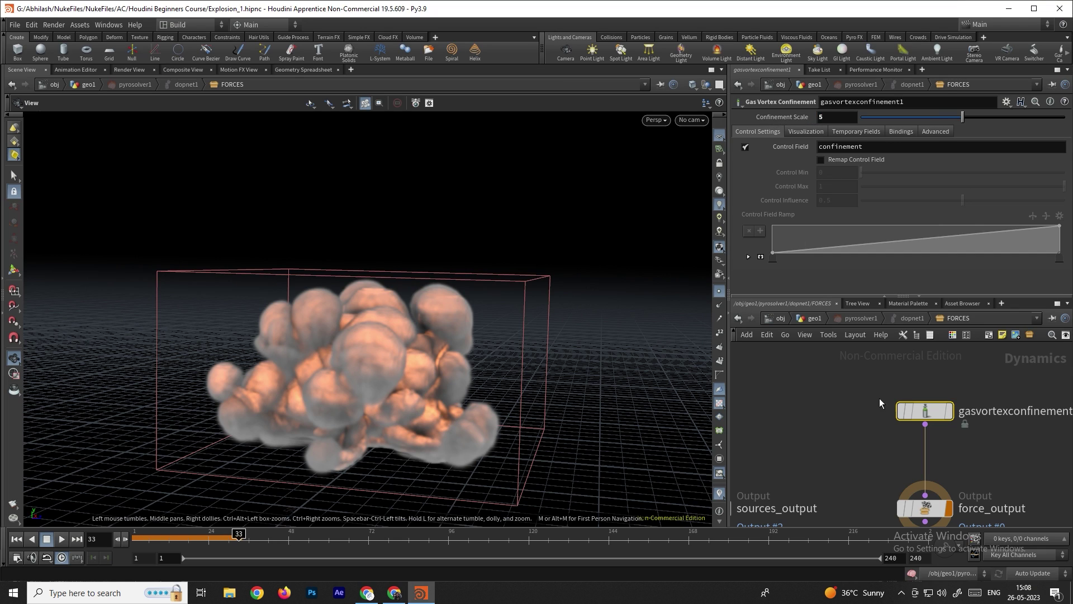
left_click(738, 318)
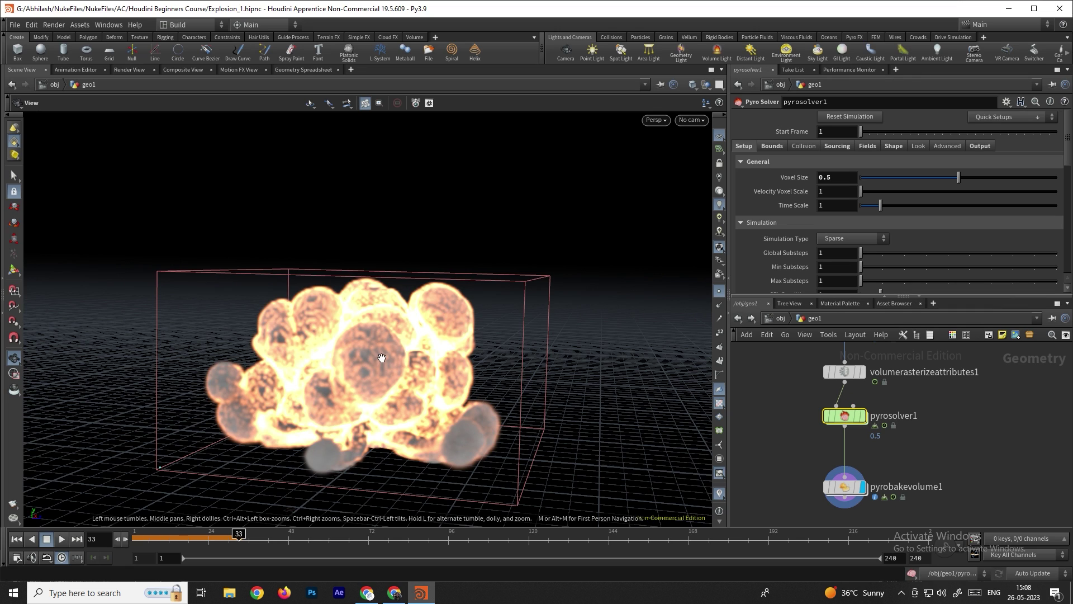
Re-run the simulation from frame 1 to frame 74, and set the solver's Voxel Size to 0.2 before rewinding
left_click(17, 538)
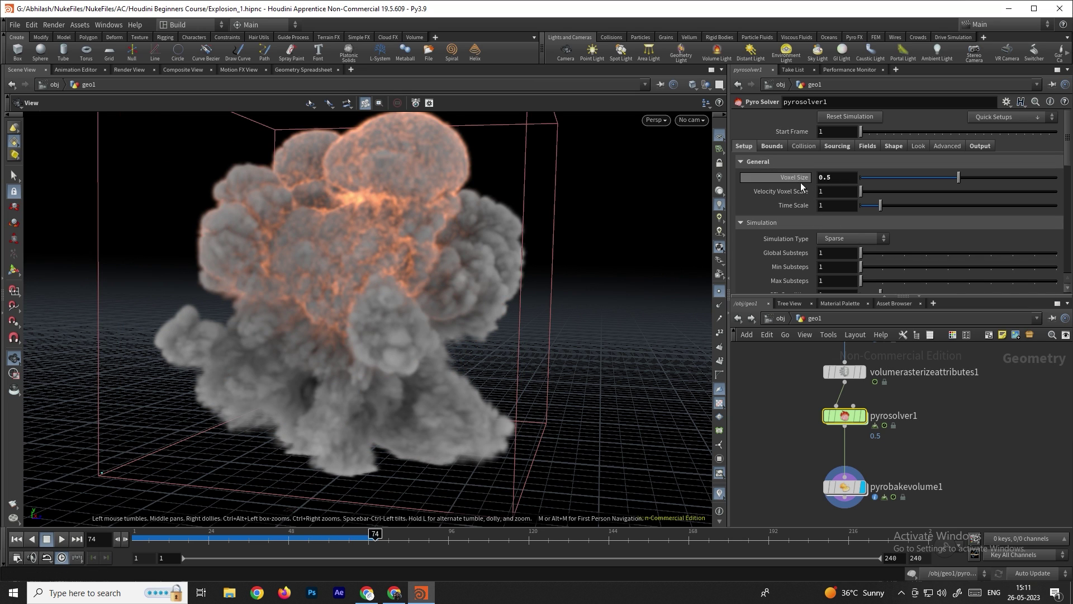
left_click(832, 177)
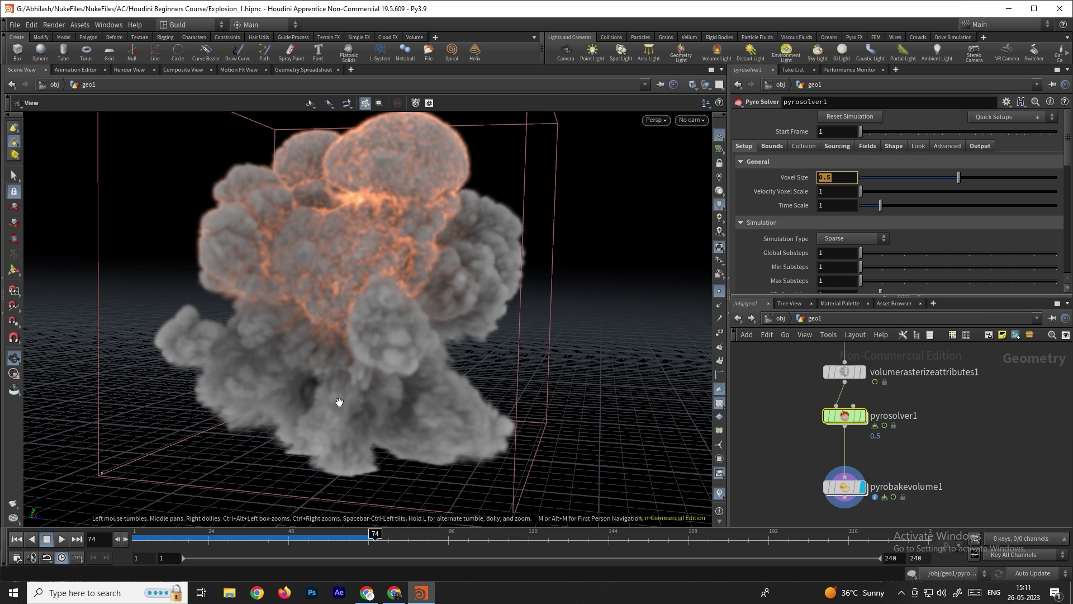
left_click(16, 539)
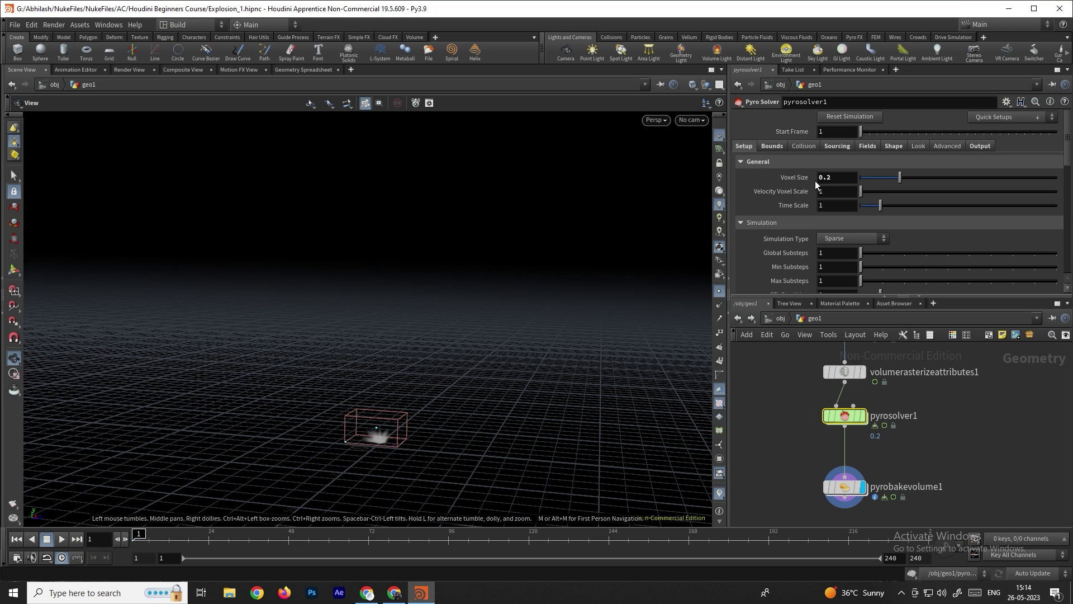
Enable Emit From Flame for the solver's density and set the temperature Cooling Rate to 0.2
left_click(868, 147)
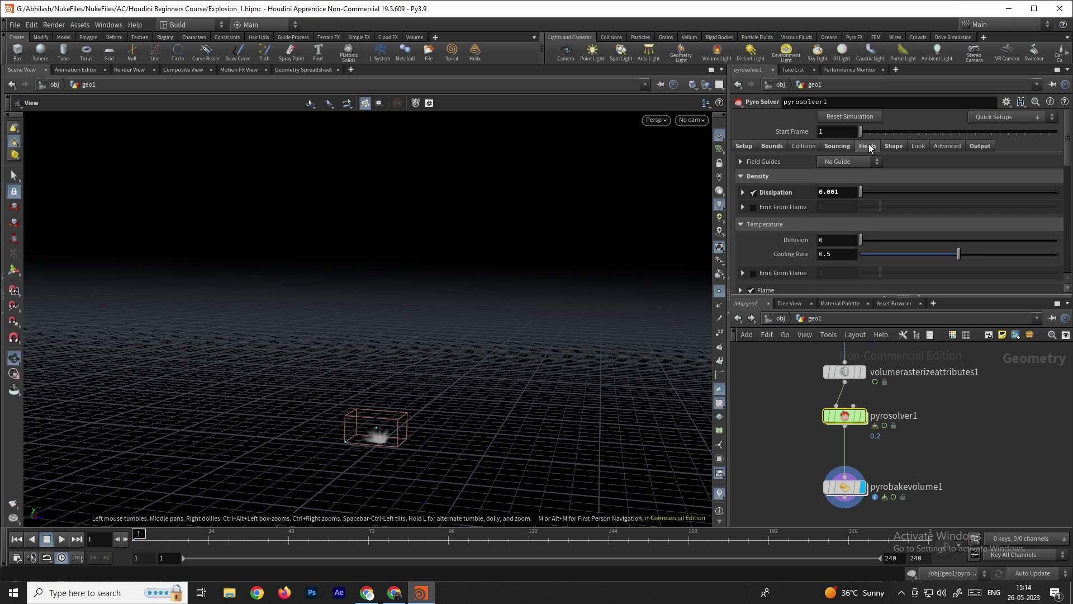
left_click(753, 208)
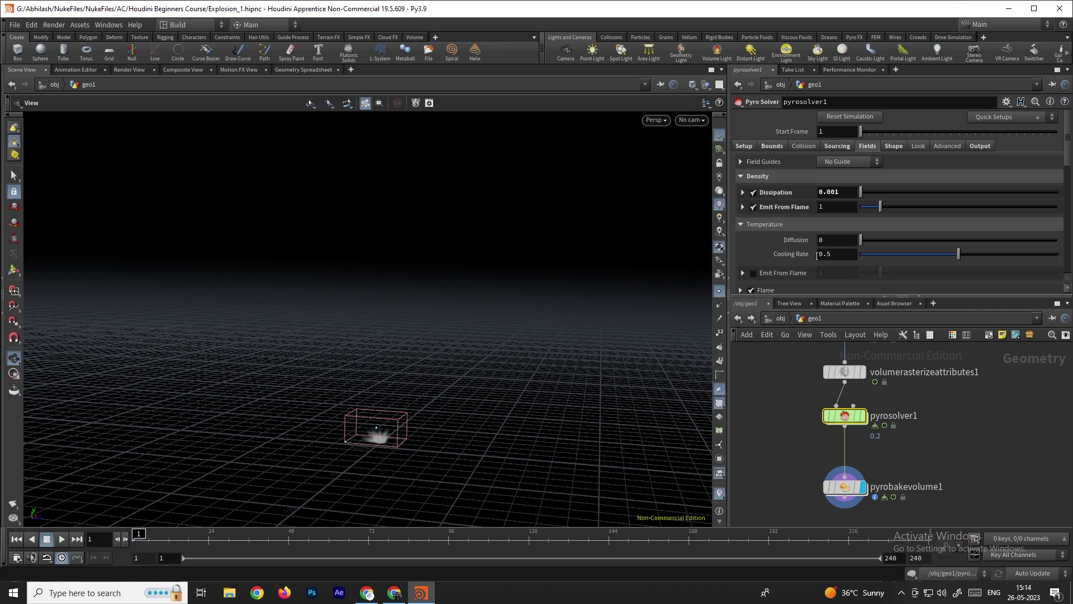
left_click(835, 254)
type("0.")
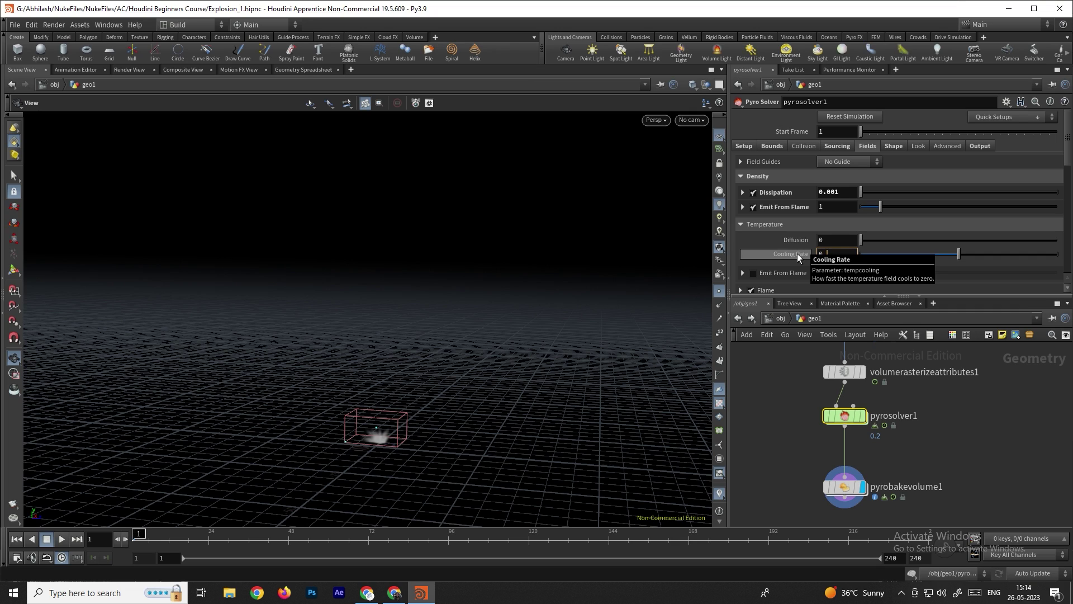
type("2")
key("Return")
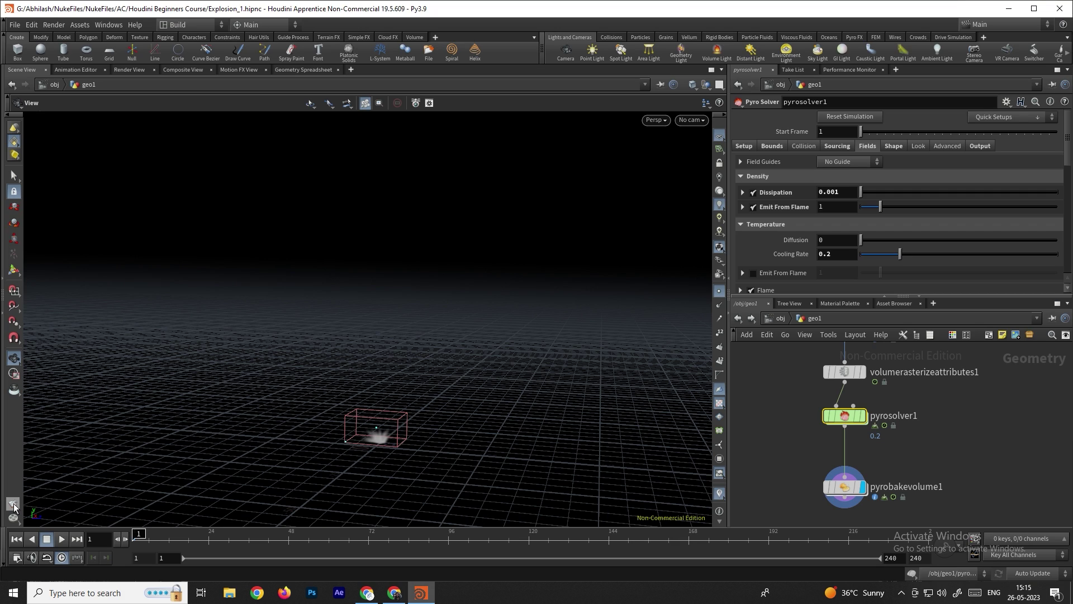
Frame the explosion area in the viewport and render a flipbook of the simulation to MPlay
scroll(375, 453, "up", 3)
middle_click_drag(391, 444, 419, 408)
scroll(391, 403, "up", 3)
scroll(403, 414, "down", 2)
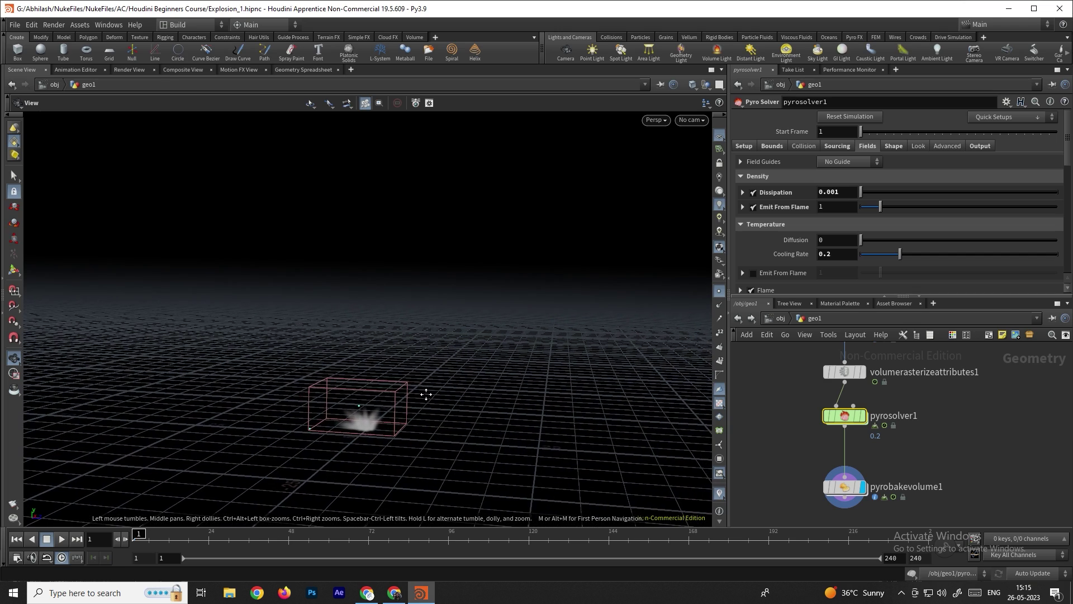
left_click(16, 505)
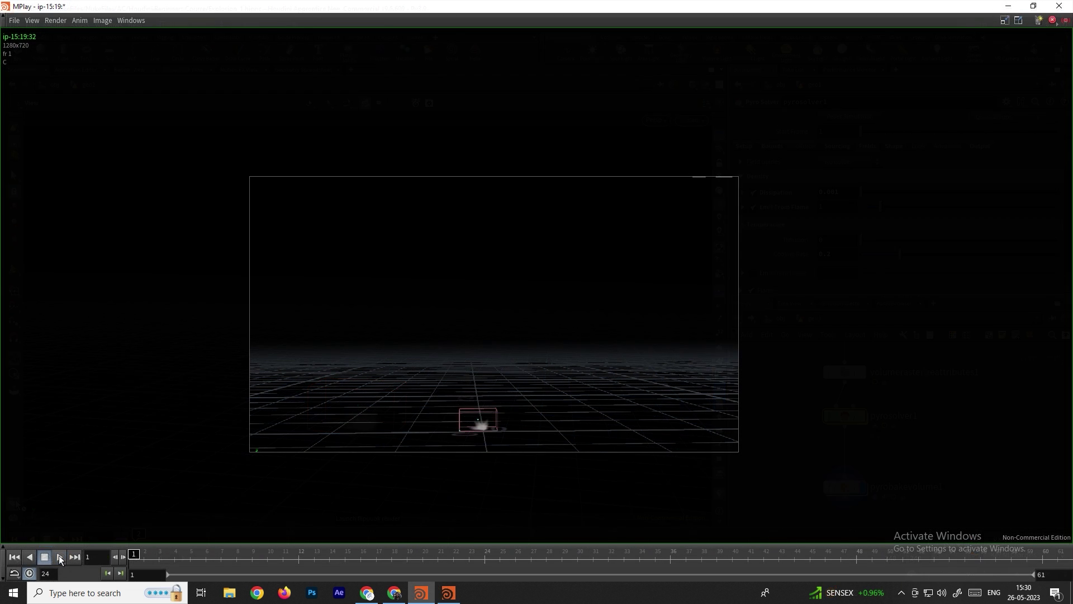
Play back the rendered flipbook in MPlay, stop it and scrub to frame 57 to examine the explosion
left_click(60, 556)
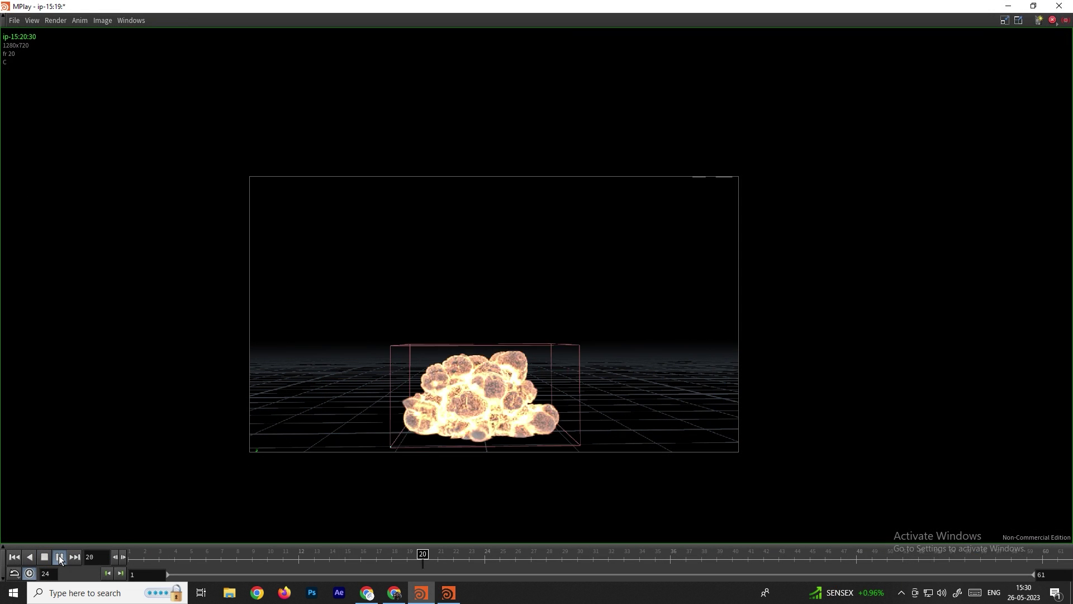
left_click(45, 556)
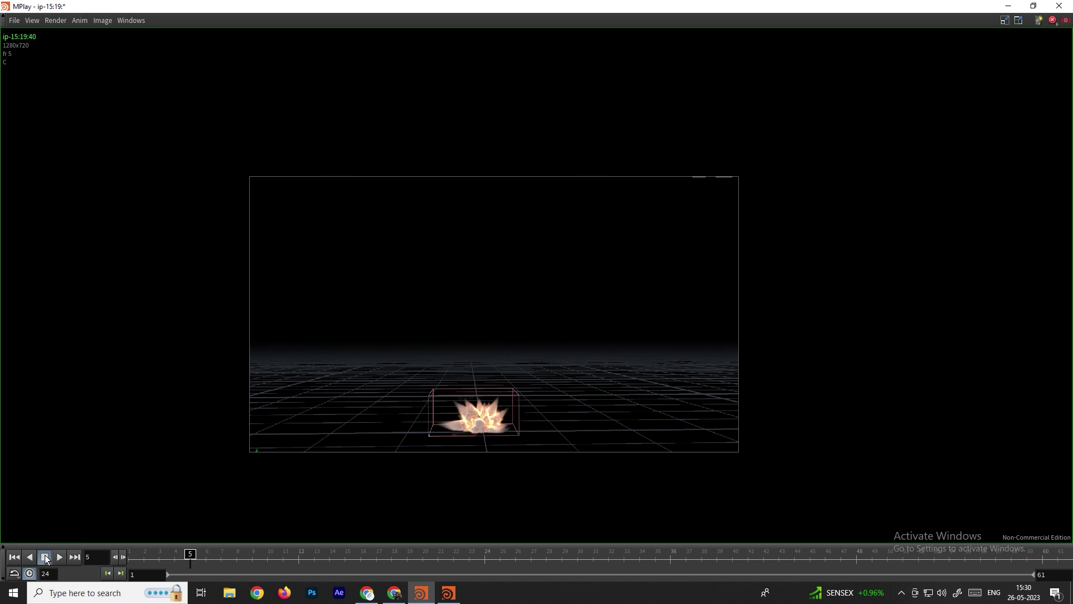
left_click(60, 556)
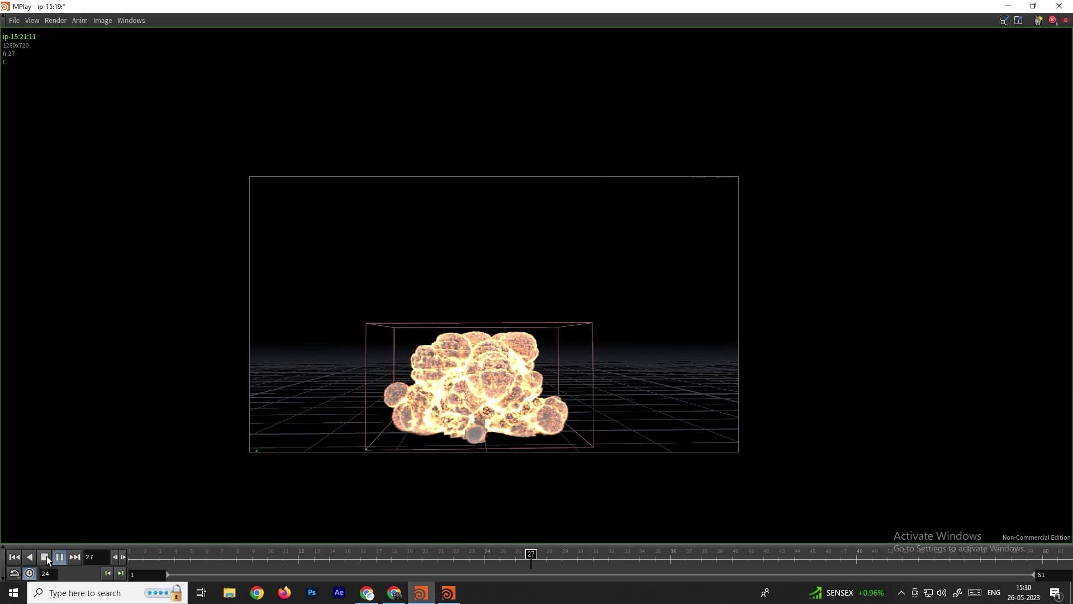
left_click(45, 556)
left_click_drag(966, 562, 991, 561)
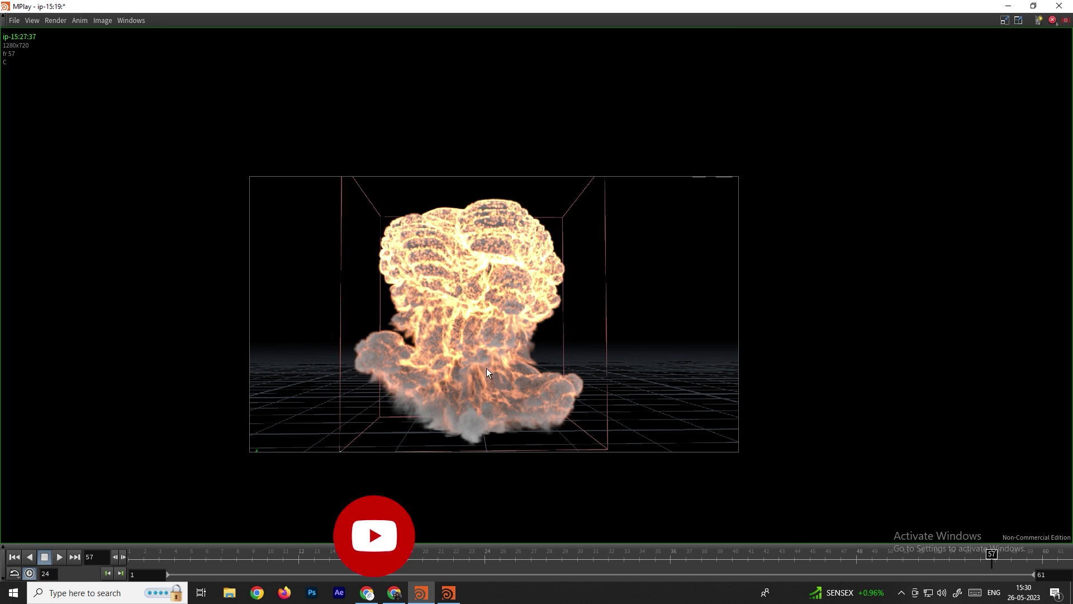